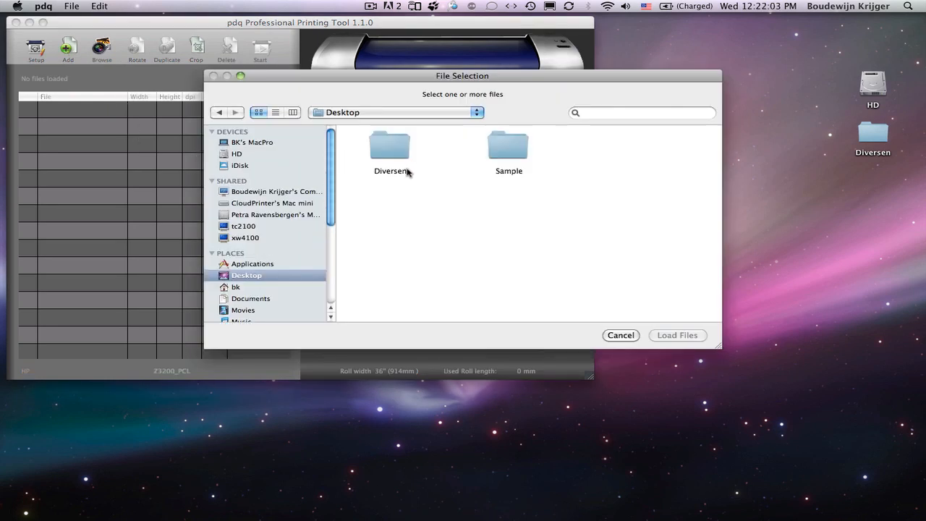
# Load brooklyn_blue.jpg from the Sample folder on the desktop into the print list.
pyautogui.doubleClick(506, 153)
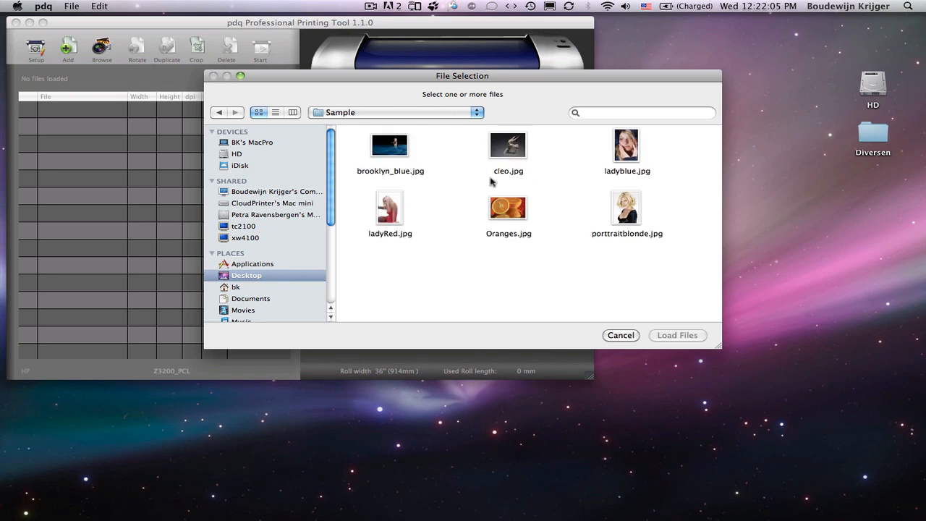
pyautogui.click(402, 145)
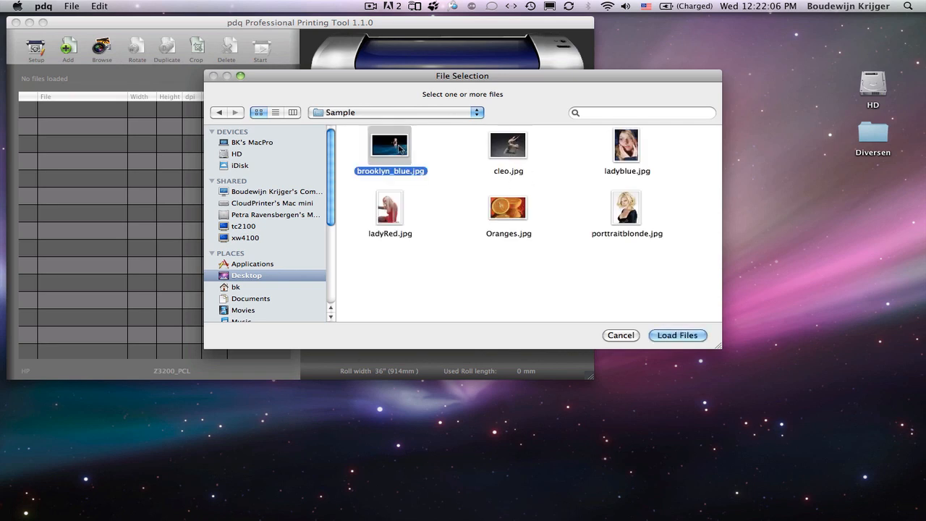
pyautogui.click(677, 335)
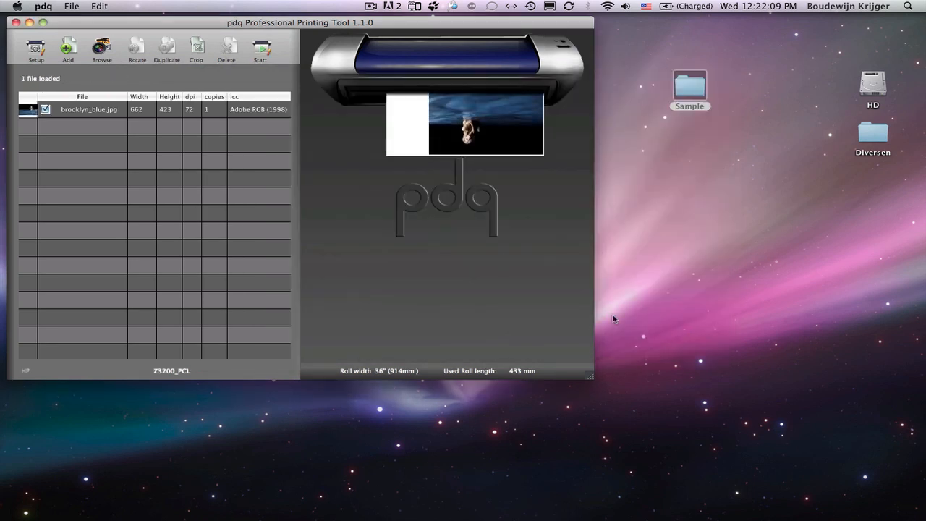
# Open the media browser and add the photo charlize1.jpg from Aperture's Samples album to the print list.
pyautogui.click(101, 49)
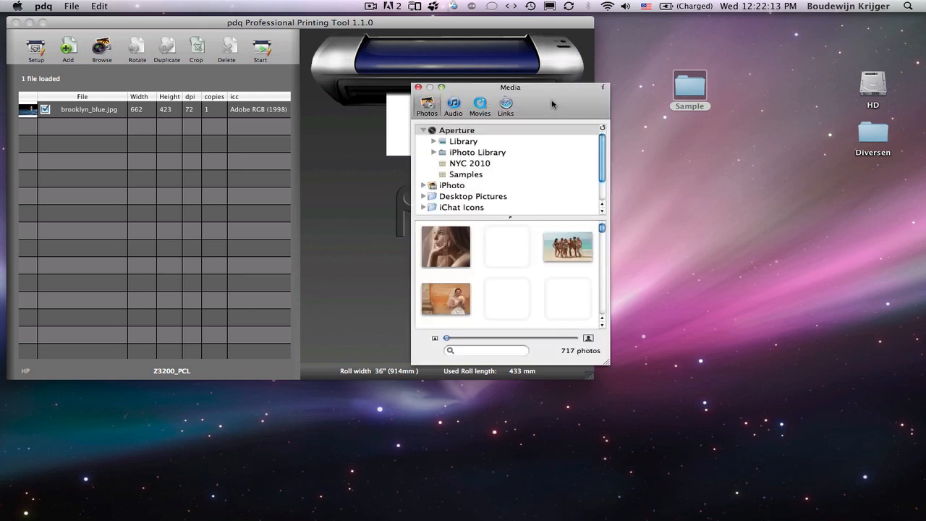
pyautogui.moveTo(552, 100); pyautogui.dragTo(748, 151)
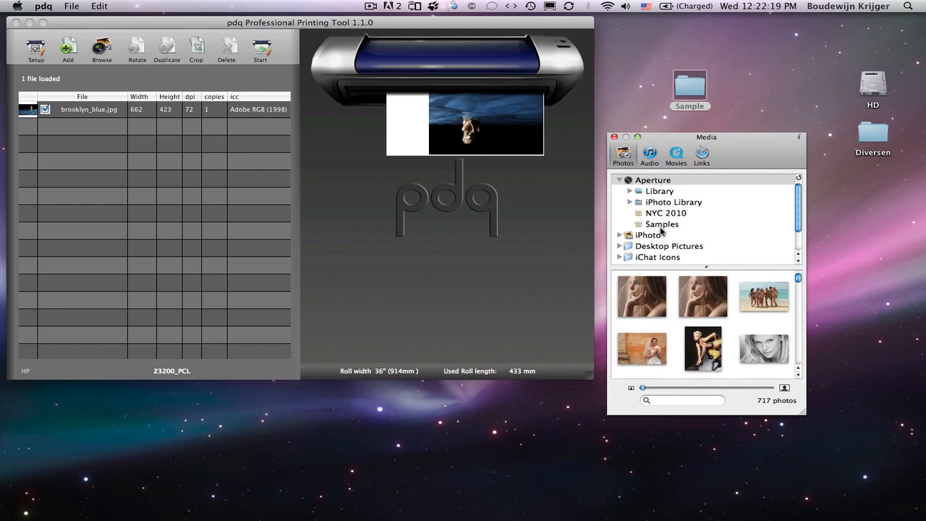
pyautogui.click(658, 181)
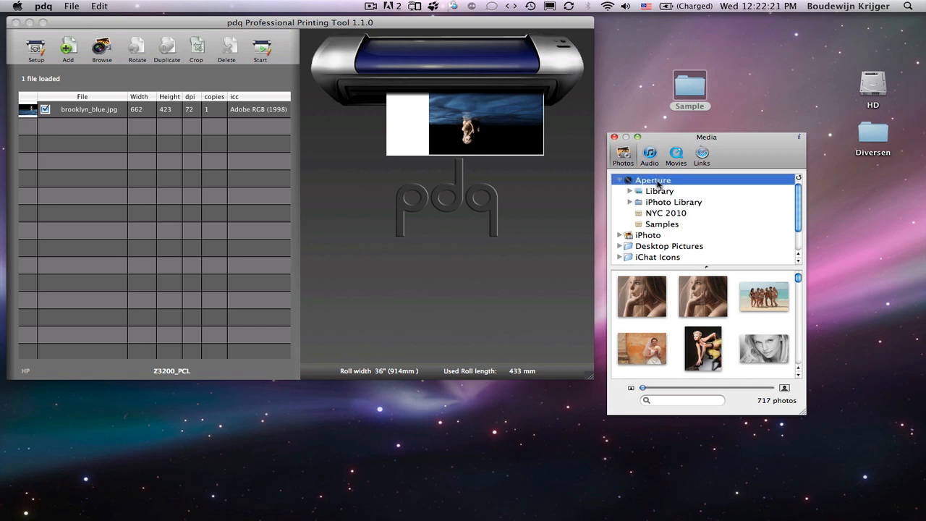
pyautogui.click(663, 226)
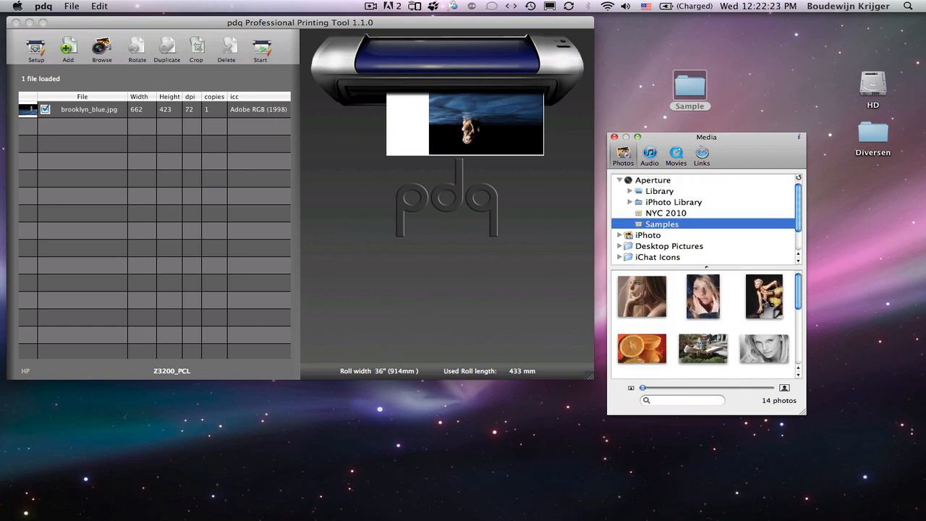
pyautogui.click(760, 300)
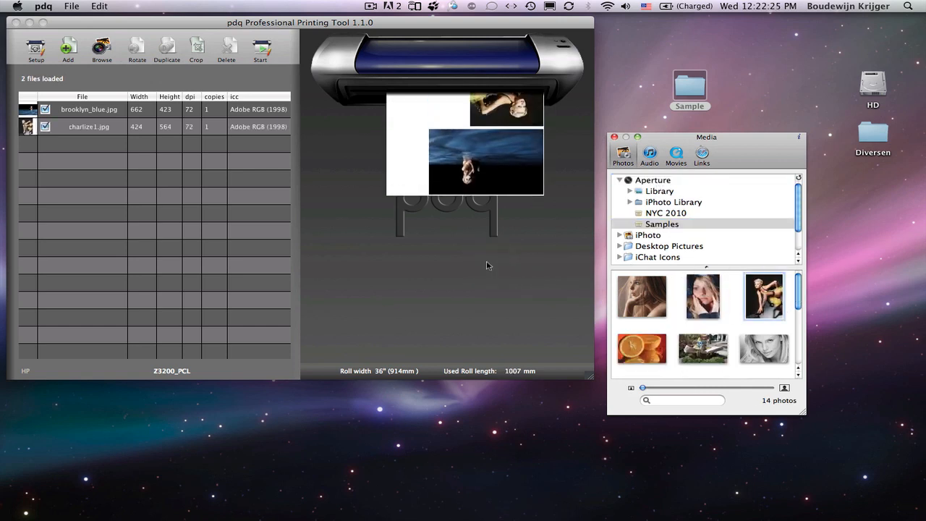
# Add dreamstimefree_605518.jpg from iPhoto's Samples album to the print layout and close the media browser.
pyautogui.click(619, 235)
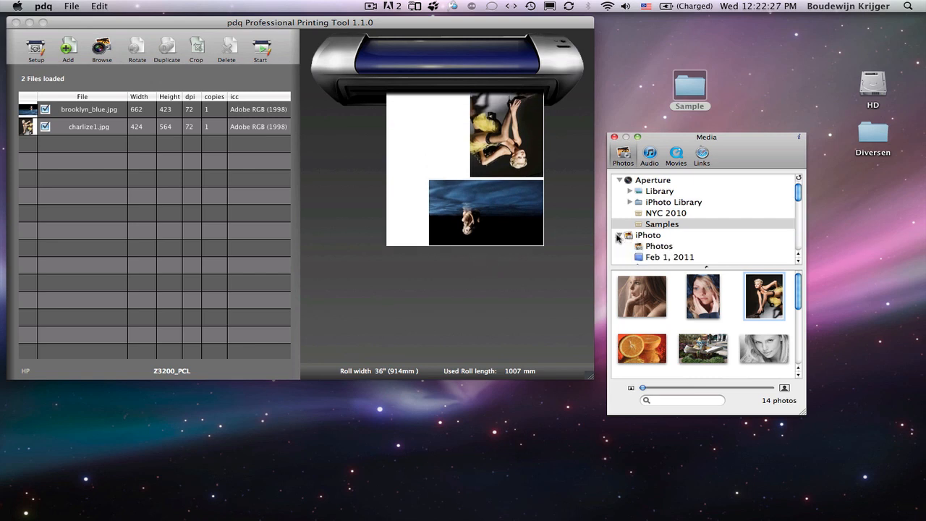
pyautogui.scroll(-3, 719, 240)
pyautogui.click(672, 245)
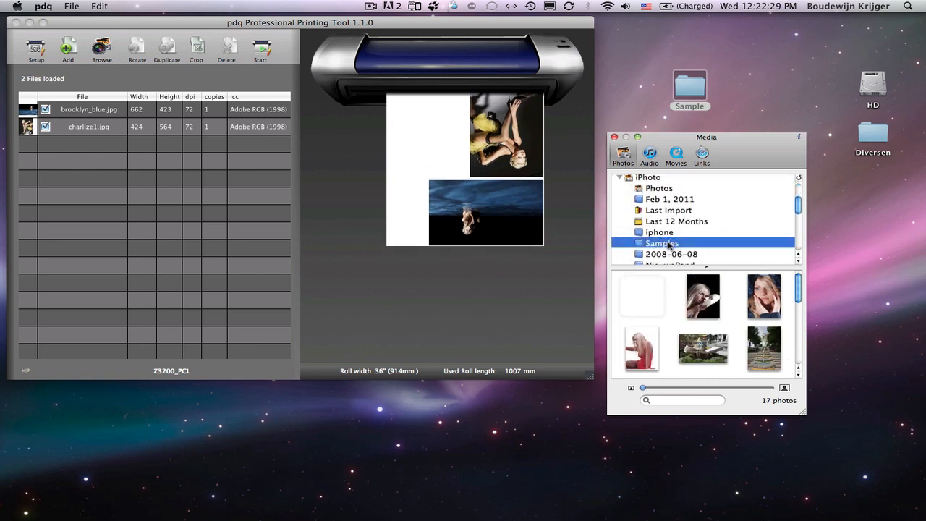
pyautogui.click(707, 308)
pyautogui.moveTo(706, 308); pyautogui.dragTo(468, 177)
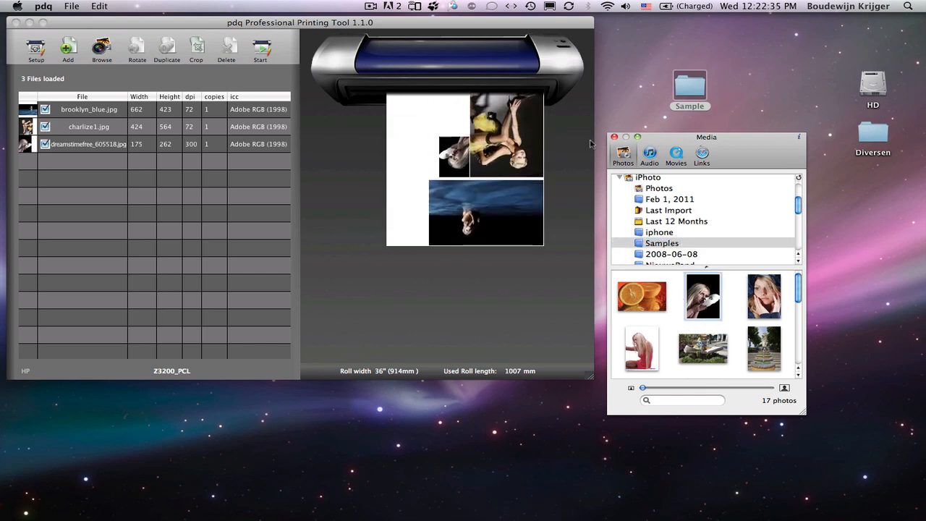
pyautogui.click(613, 136)
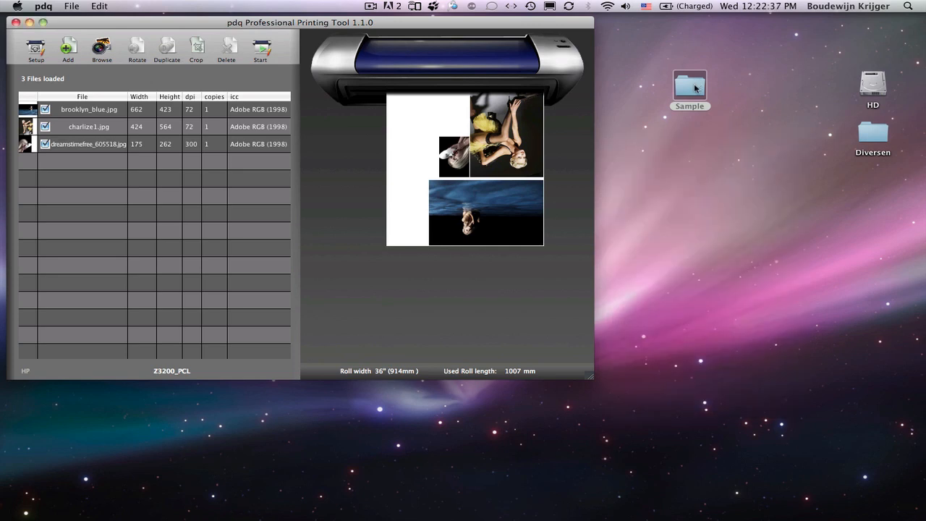
# Open the desktop's Sample folder in Finder, add porttraitblonde.jpg to the print list and close the folder window.
pyautogui.doubleClick(694, 83)
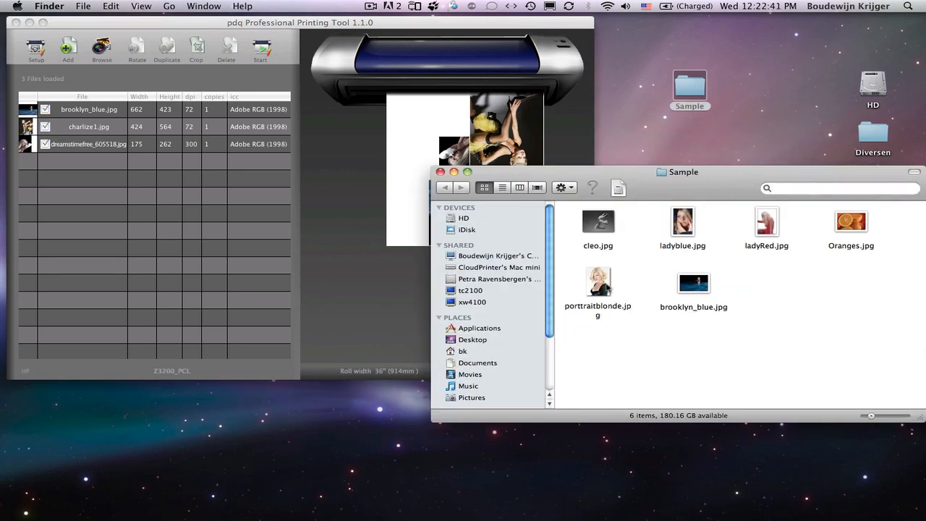
pyautogui.click(598, 285)
pyautogui.moveTo(599, 285); pyautogui.dragTo(361, 176)
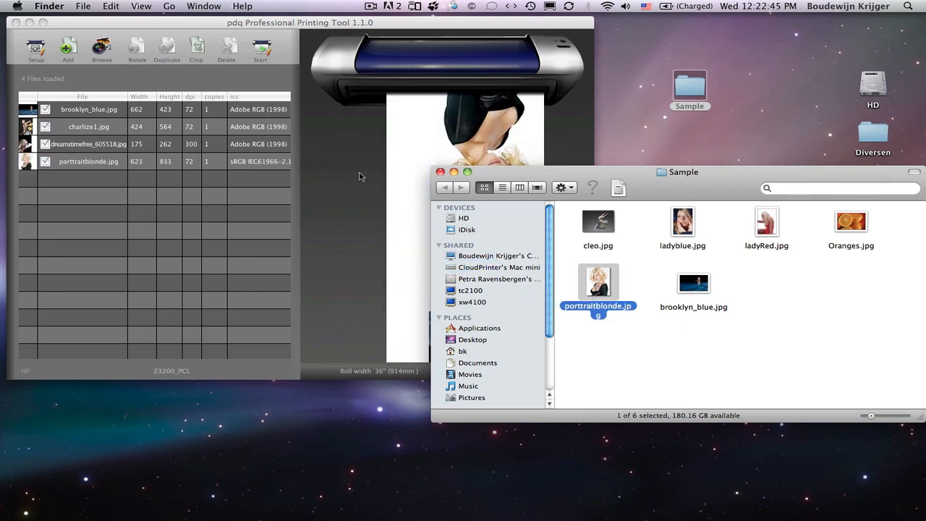
pyautogui.click(440, 173)
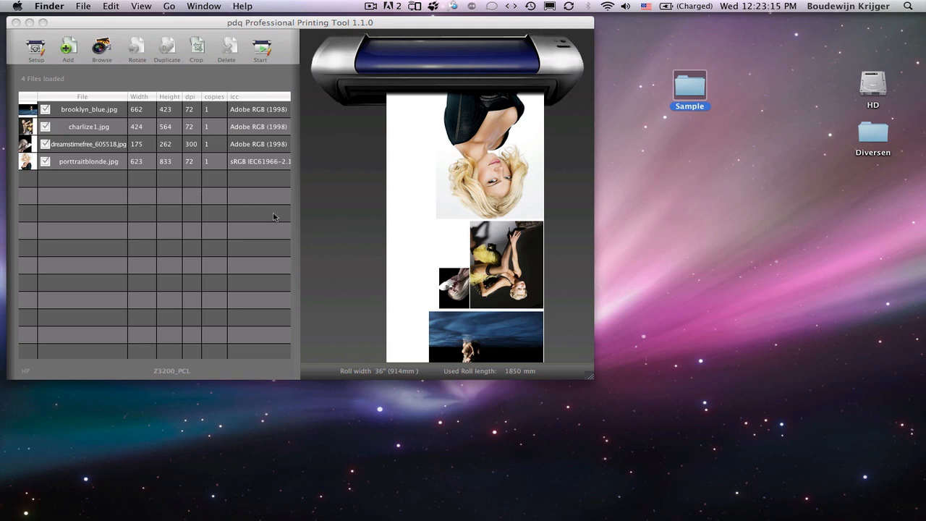
# Return to pdq Professional Printing Tool and rotate porttraitblonde.jpg once.
pyautogui.click(479, 174)
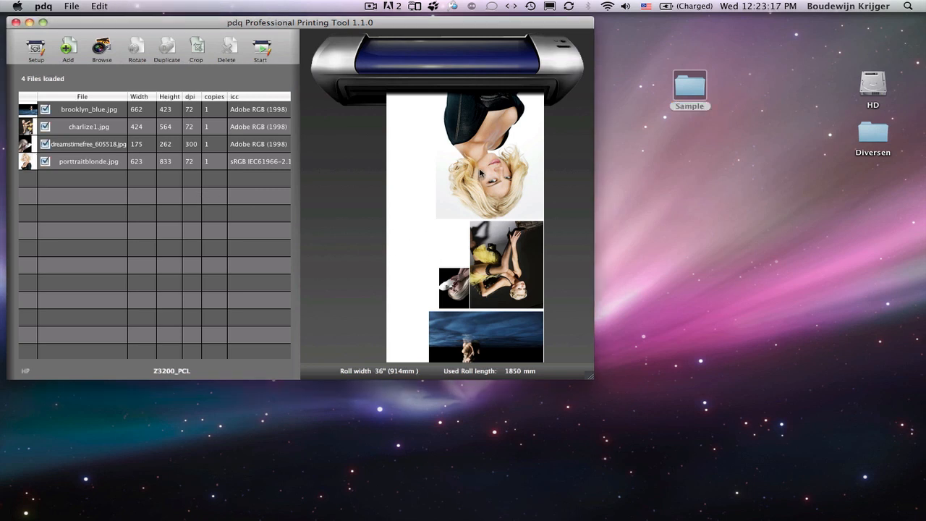
pyautogui.click(84, 161)
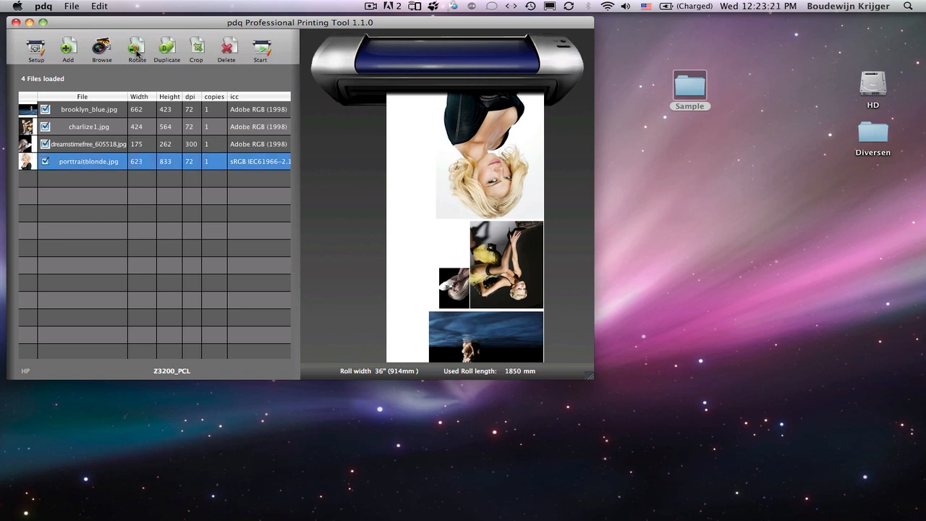
pyautogui.click(136, 50)
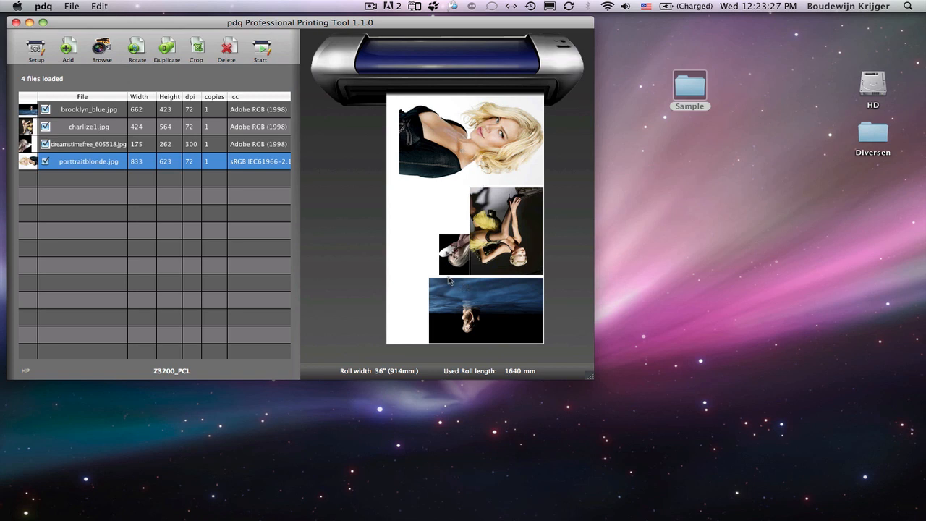
# Crop brooklyn_blue.jpg around the woman by 282 mm on the left and 98 mm on the right.
pyautogui.click(485, 311)
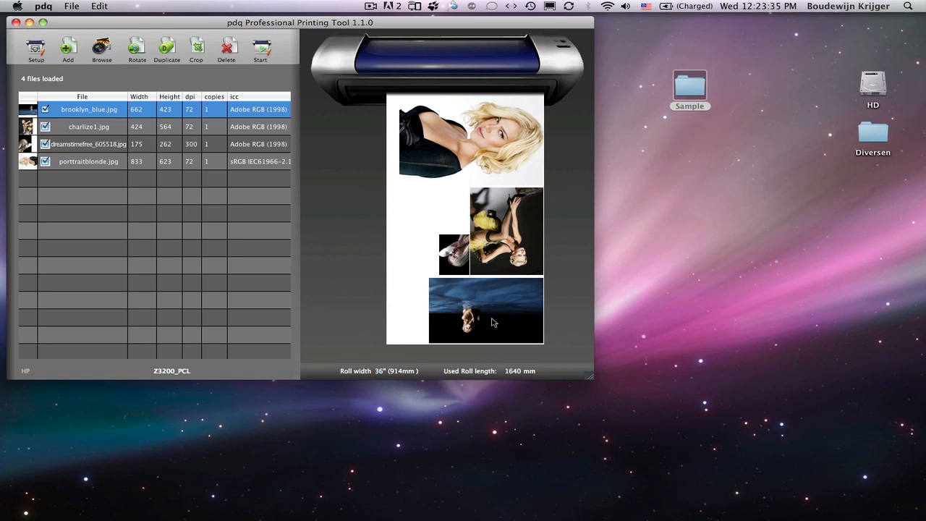
pyautogui.click(196, 49)
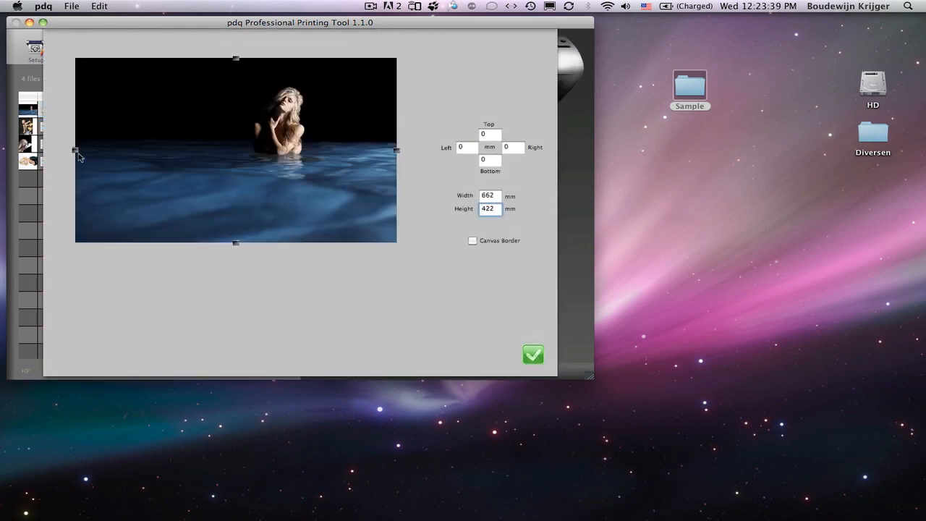
pyautogui.moveTo(77, 152); pyautogui.dragTo(213, 154)
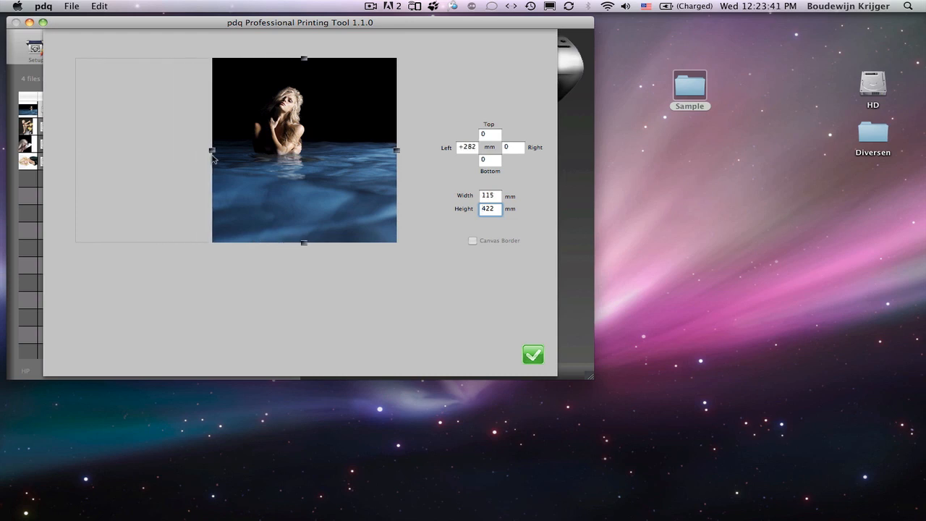
pyautogui.moveTo(398, 153); pyautogui.dragTo(351, 154)
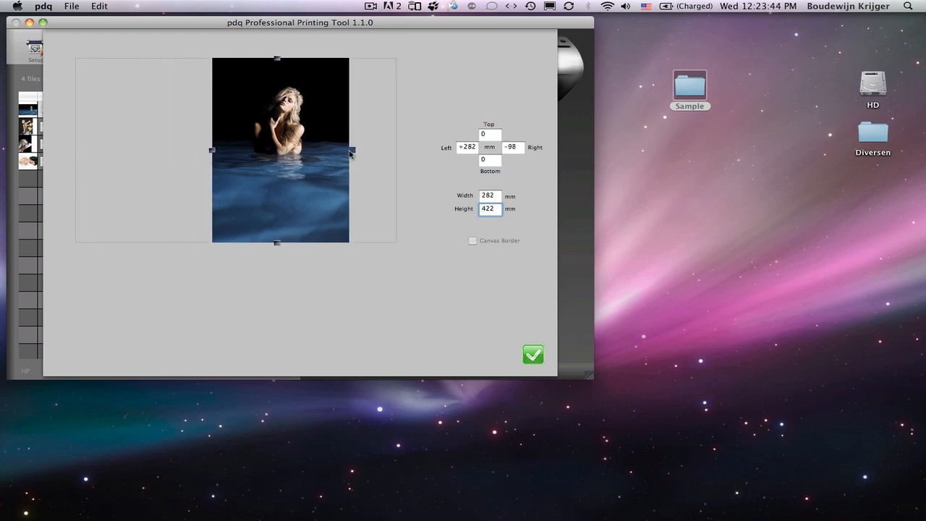
pyautogui.click(533, 354)
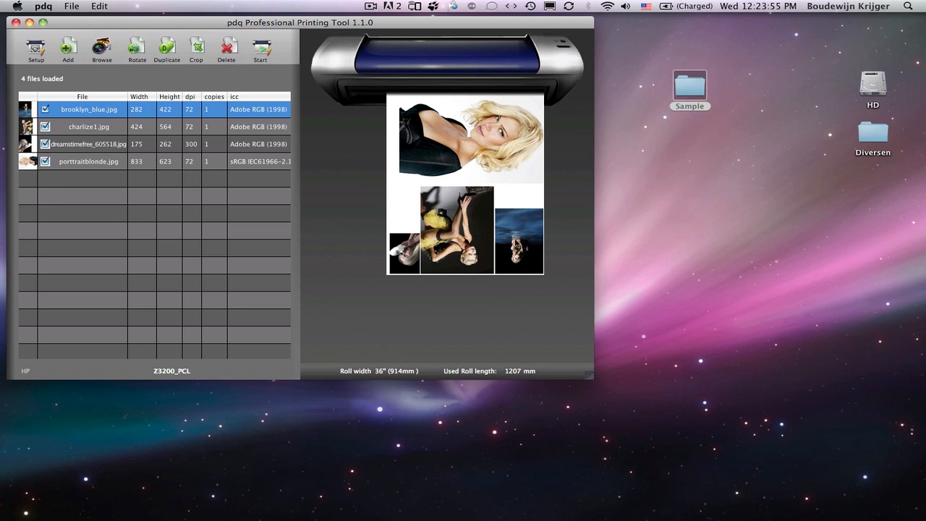
# Duplicate porttraitblonde.jpg and set the duplicate's width to 410 mm.
pyautogui.click(471, 147)
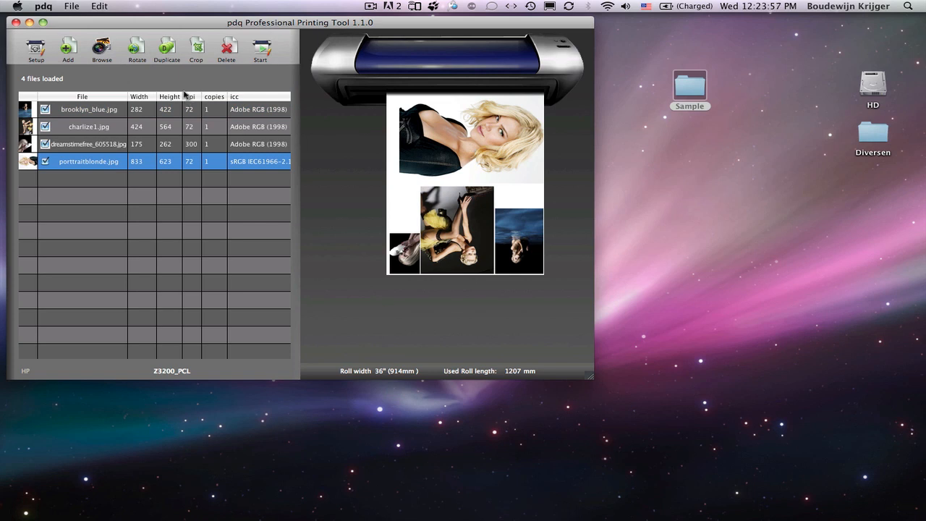
pyautogui.click(167, 49)
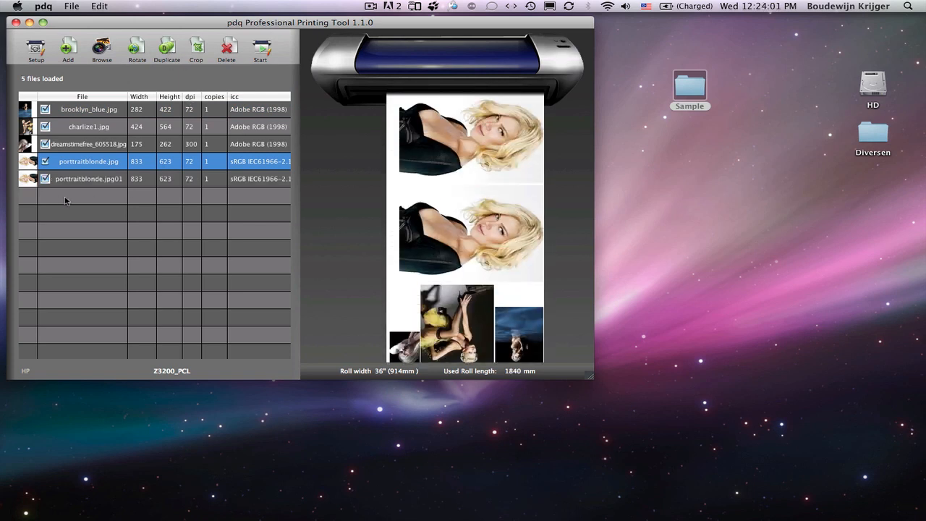
pyautogui.doubleClick(140, 179)
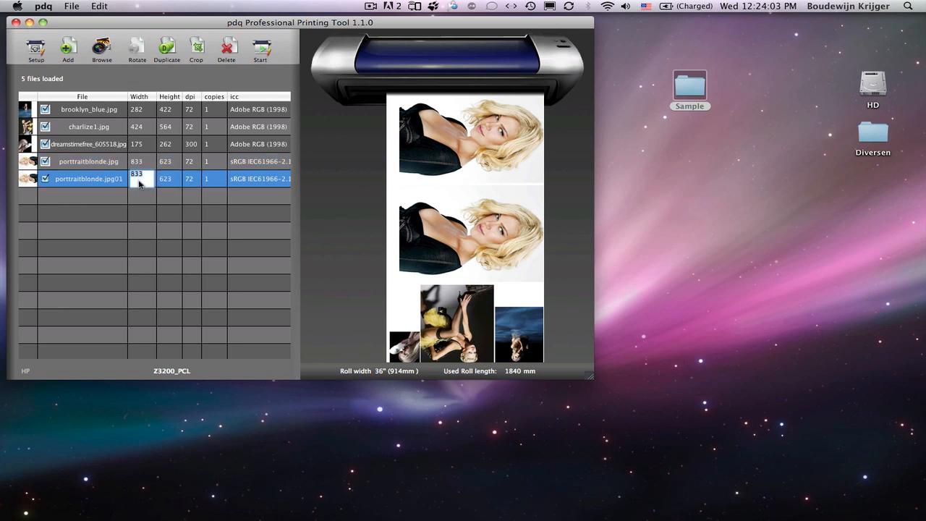
pyautogui.write('410')
pyautogui.press('Return')
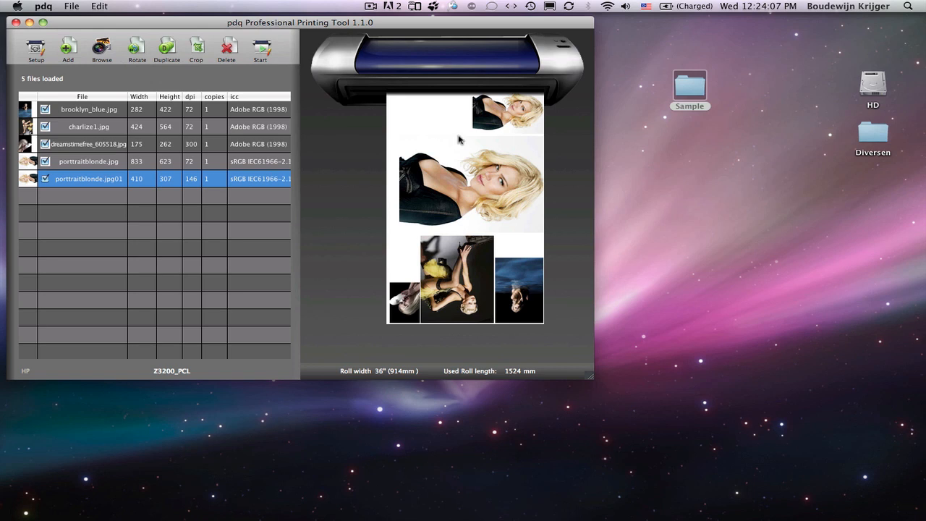
# Set the number of copies for the duplicate porttraitblonde.jpg01 to 2.
pyautogui.doubleClick(210, 181)
pyautogui.press('BackSpace')
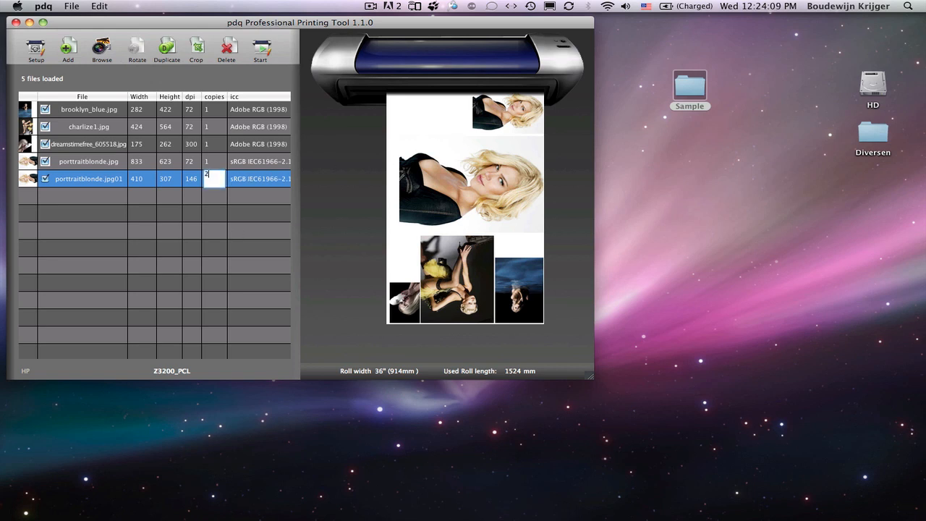
pyautogui.press('Return')
pyautogui.write('2')
pyautogui.press('Return')
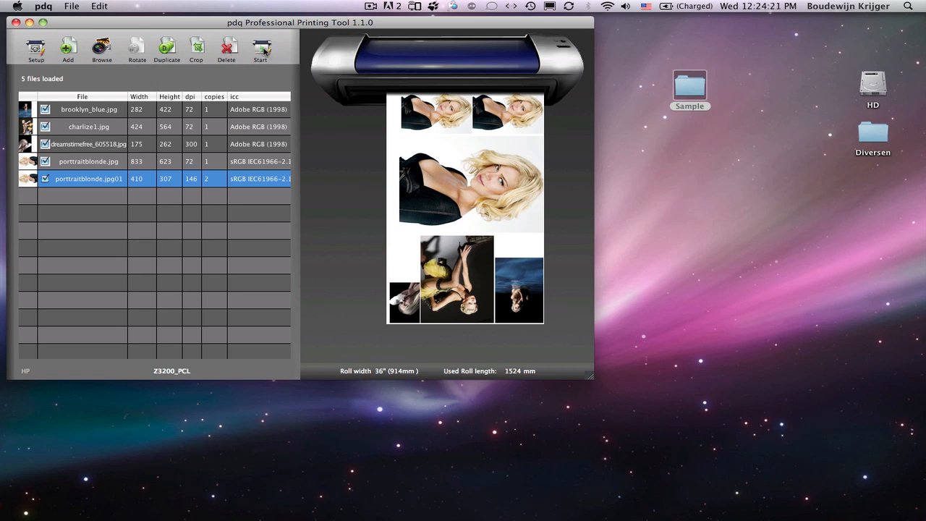
# Open the print setup, try the 44 inch (1118mm) roll width and restore it to 36 inch (914mm).
pyautogui.click(35, 50)
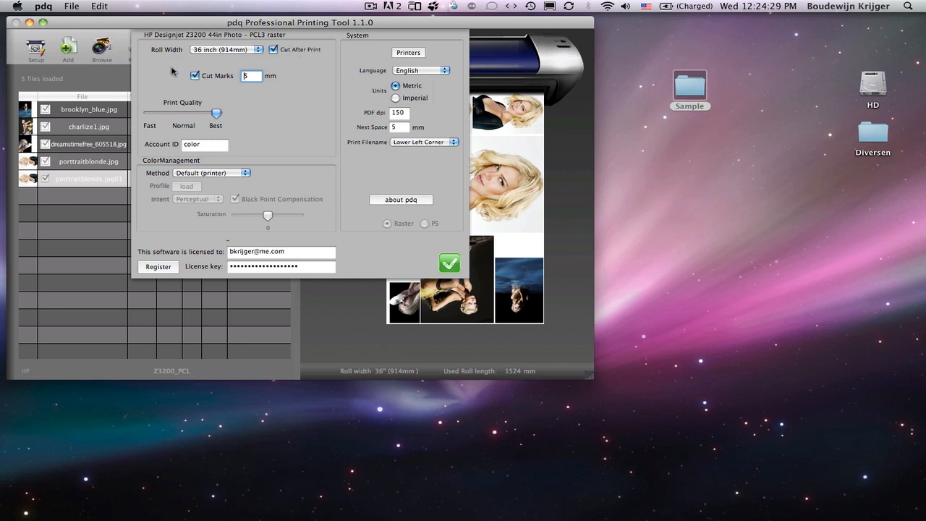
pyautogui.click(233, 51)
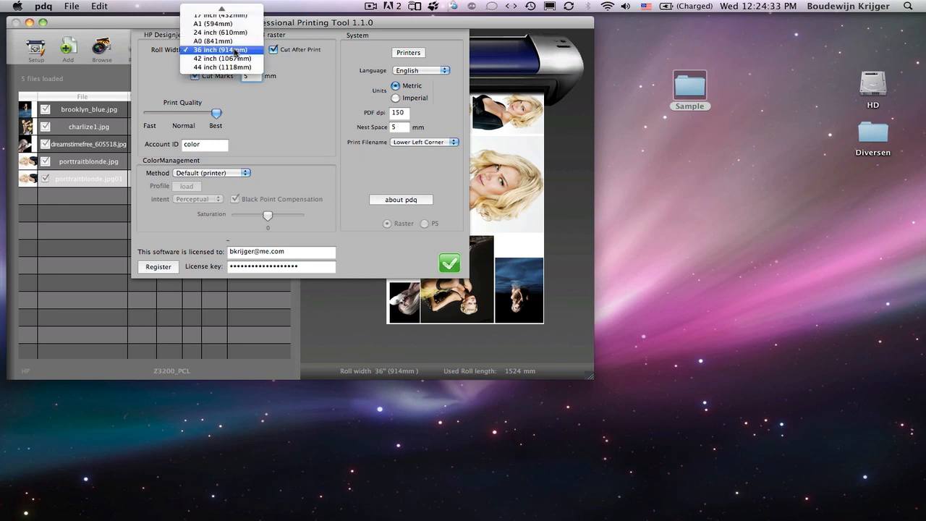
pyautogui.click(234, 67)
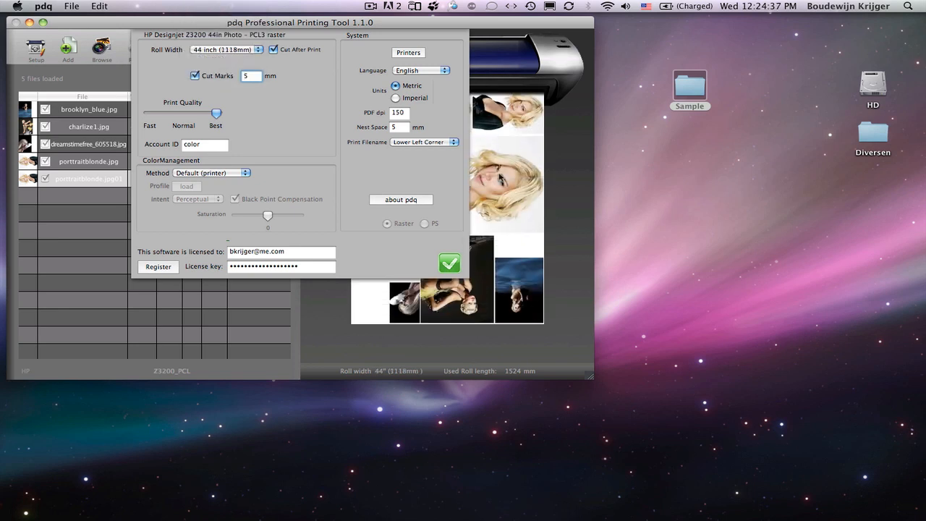
pyautogui.click(232, 51)
pyautogui.click(231, 47)
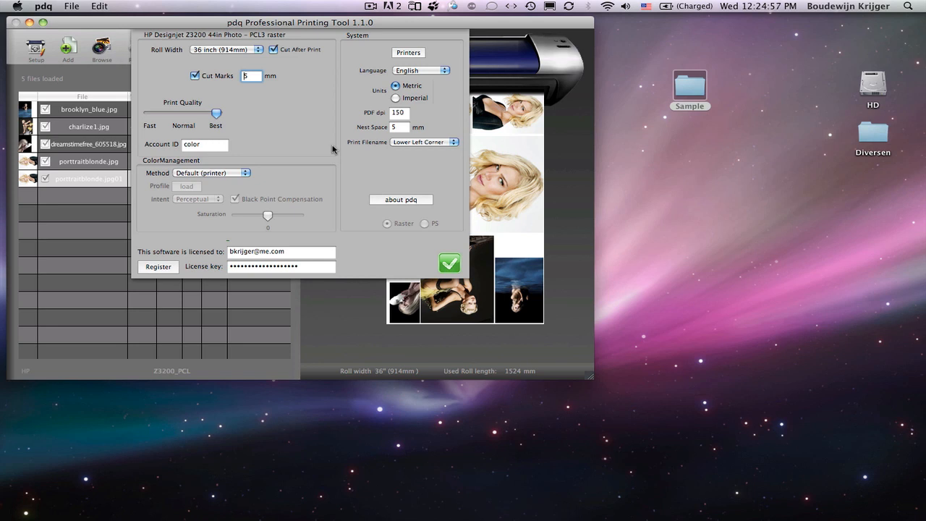
# Keep the print quality at Best and switch the printer to EpsonStylusPro4900_268178.
pyautogui.moveTo(216, 114)
pyautogui.mouseDown()
pyautogui.moveTo(149, 116)
pyautogui.moveTo(217, 114)
pyautogui.mouseUp()
pyautogui.click(411, 54)
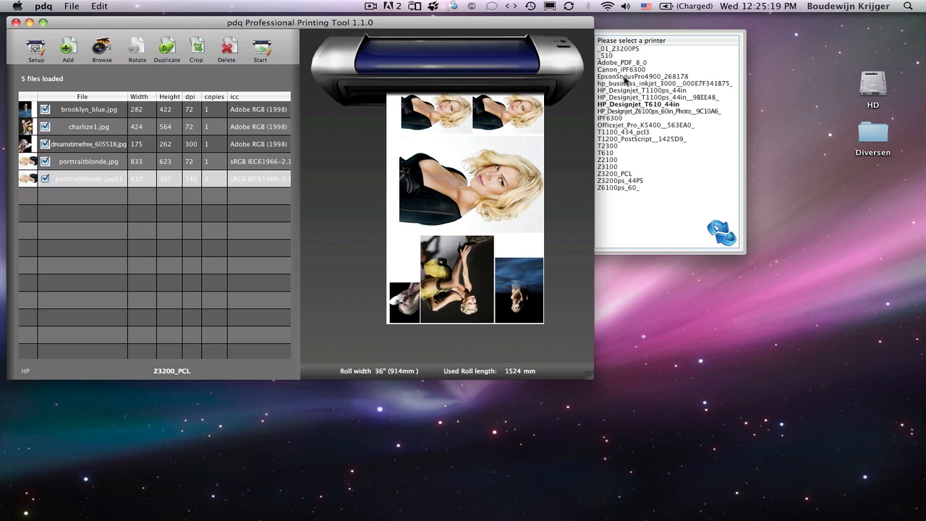
pyautogui.click(625, 77)
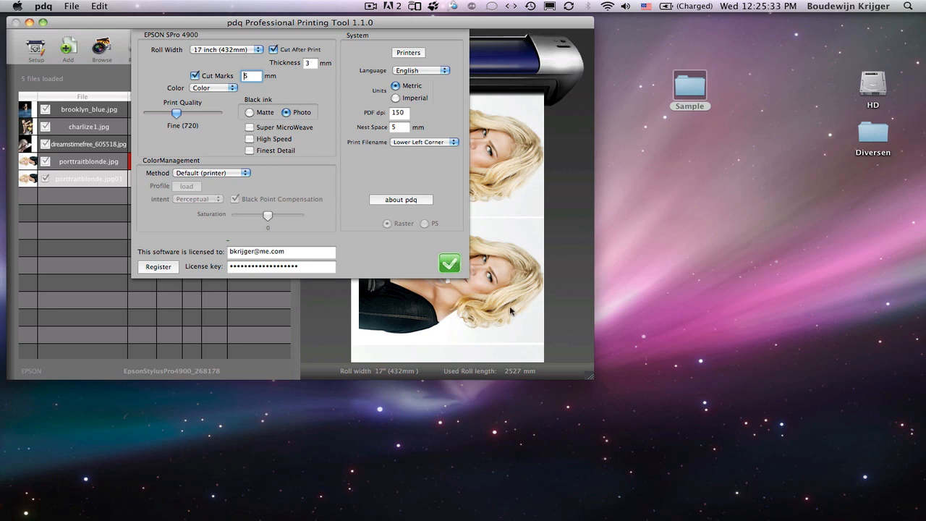
# Set the color management method to Application (pdq) and keep the rendering intent at Perceptual.
pyautogui.scroll(-10, 494, 285)
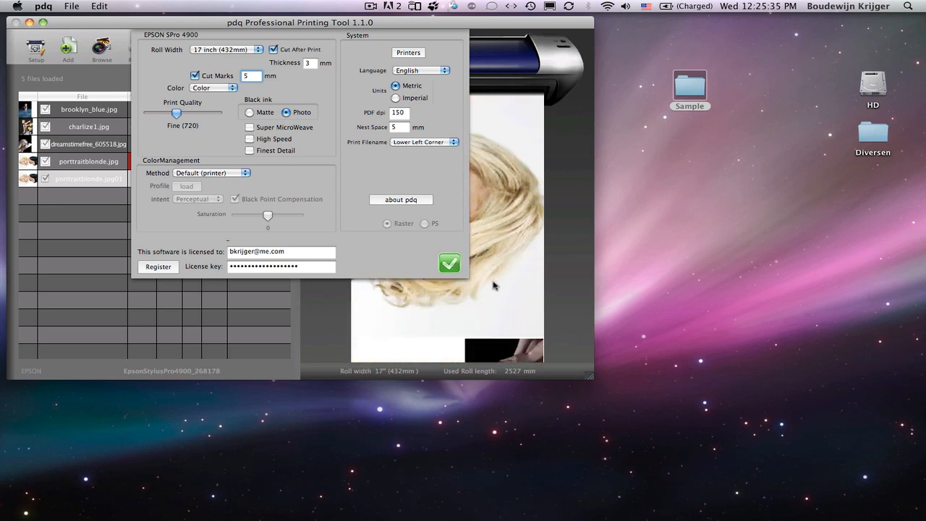
pyautogui.scroll(-10, 494, 285)
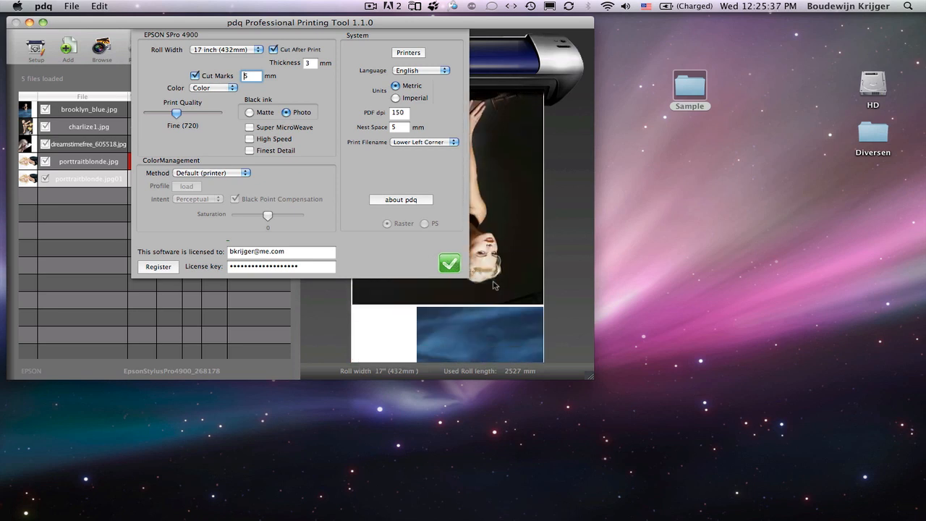
pyautogui.scroll(-6, 494, 285)
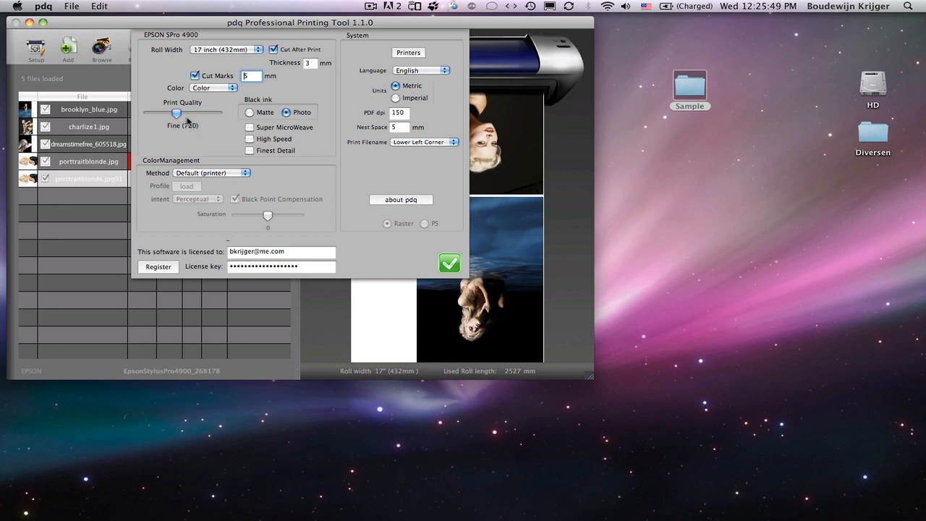
pyautogui.click(223, 174)
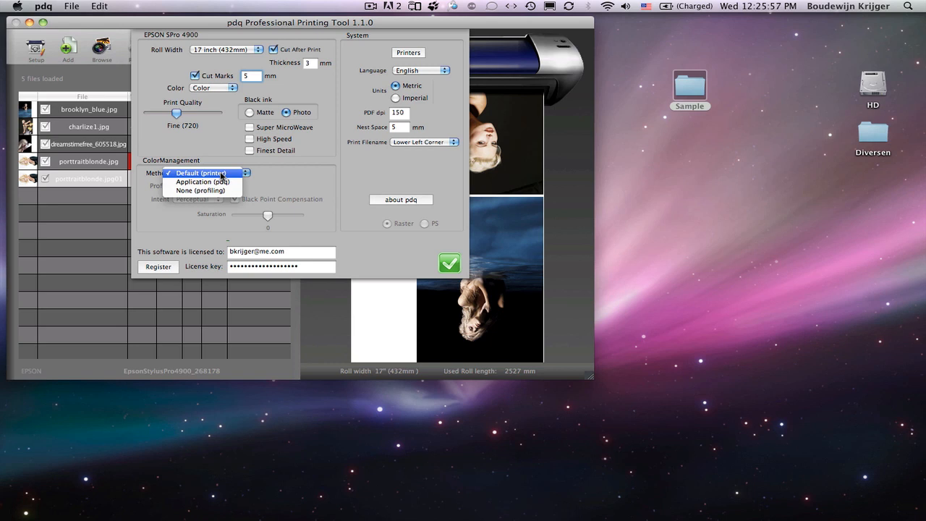
pyautogui.click(222, 184)
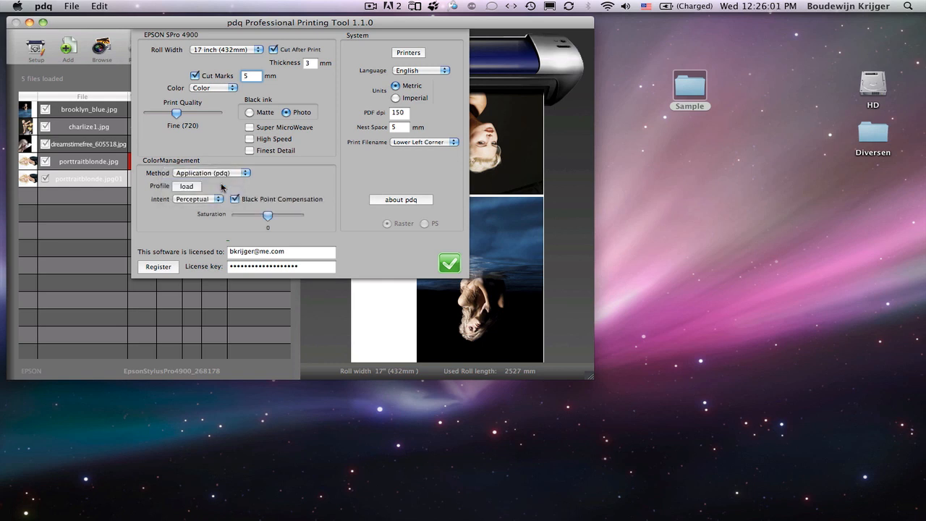
pyautogui.click(205, 200)
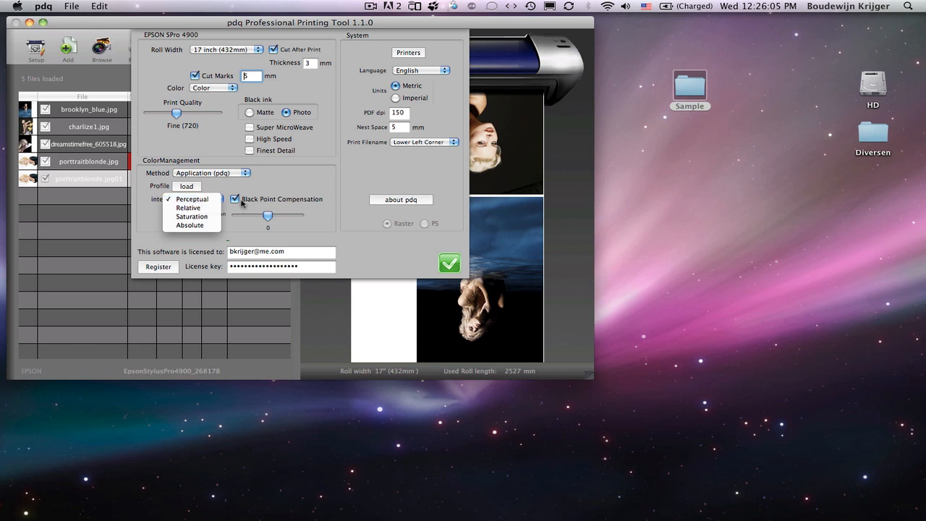
pyautogui.click(283, 190)
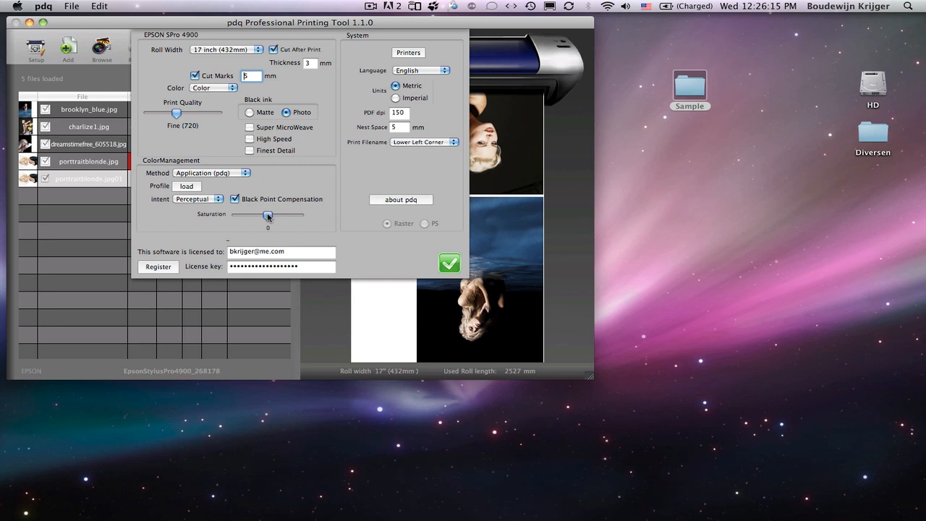
pyautogui.moveTo(268, 217); pyautogui.dragTo(281, 217)
# Try the Nederlands language and Imperial units, restoring English and Metric.
pyautogui.click(425, 71)
pyautogui.click(427, 79)
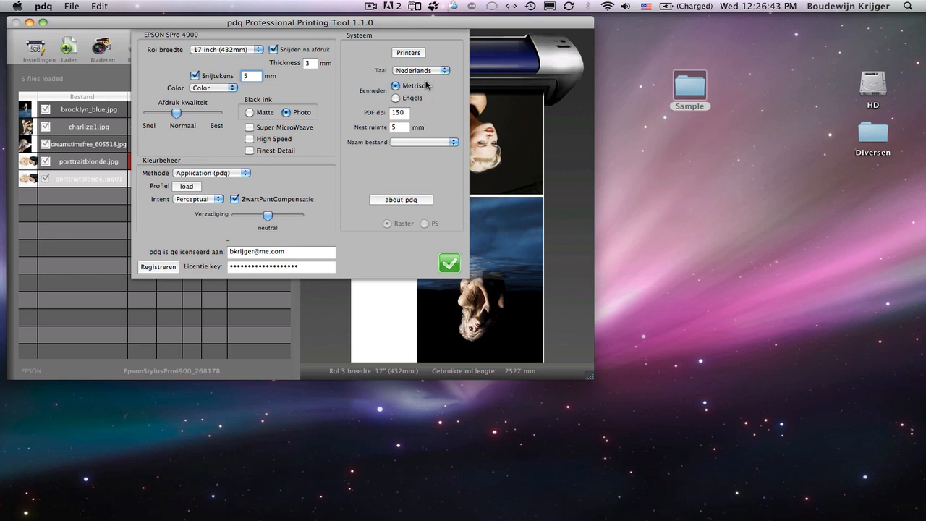
pyautogui.click(427, 70)
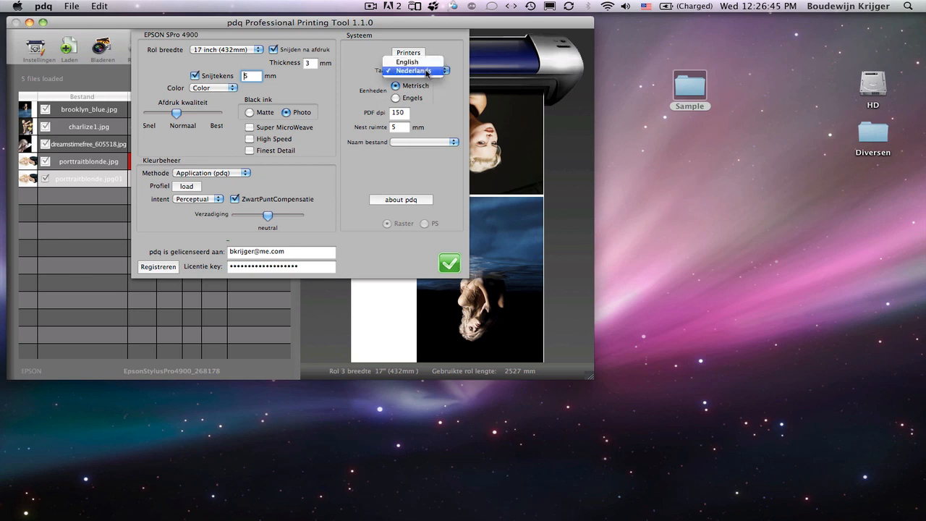
pyautogui.click(427, 63)
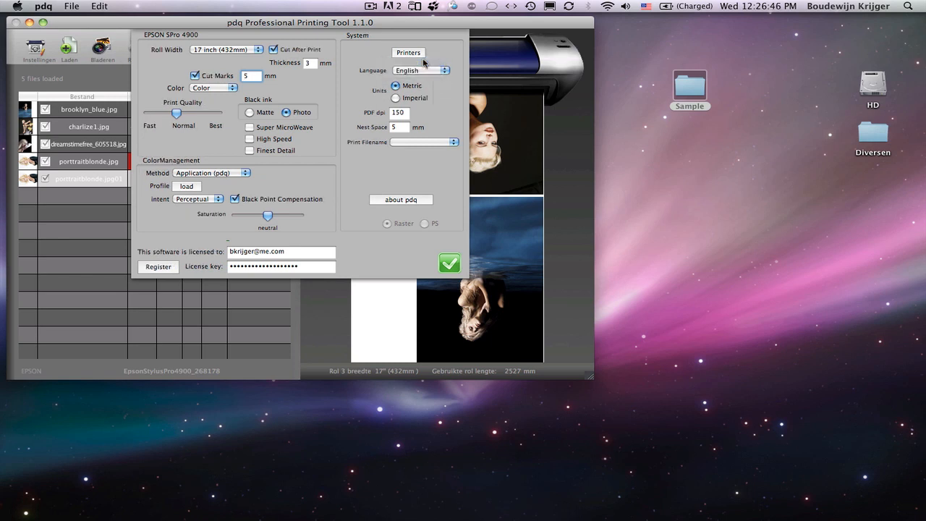
pyautogui.click(396, 98)
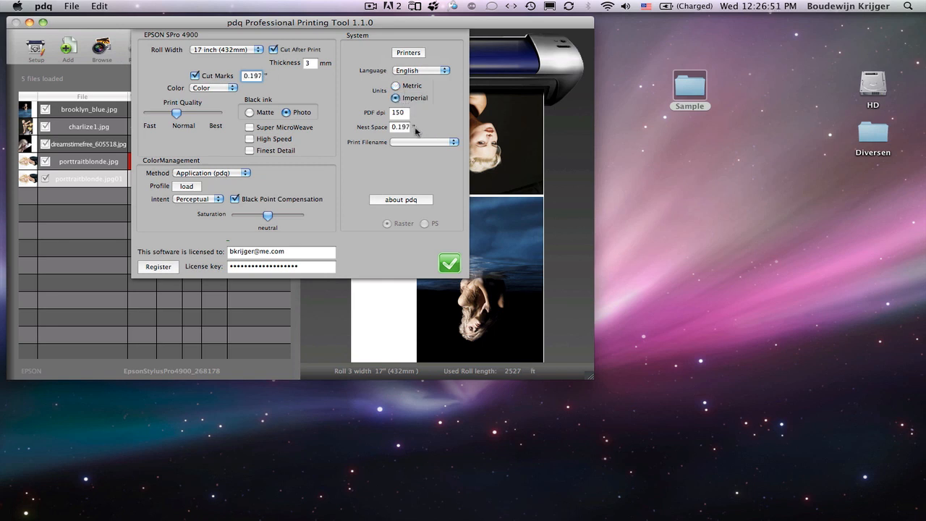
pyautogui.click(397, 86)
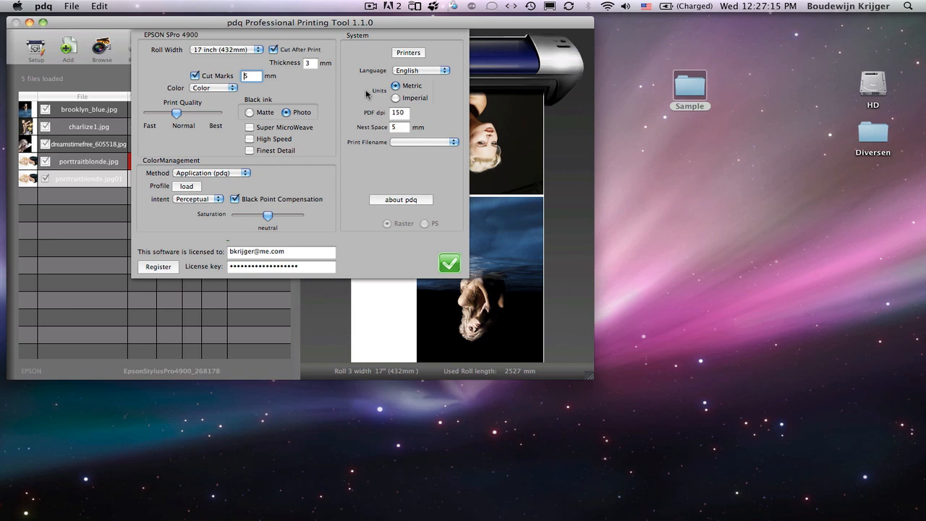
# Switch the printer to Z6100ps_60_ and set the roll width to 60 inch (1524mm).
pyautogui.click(408, 54)
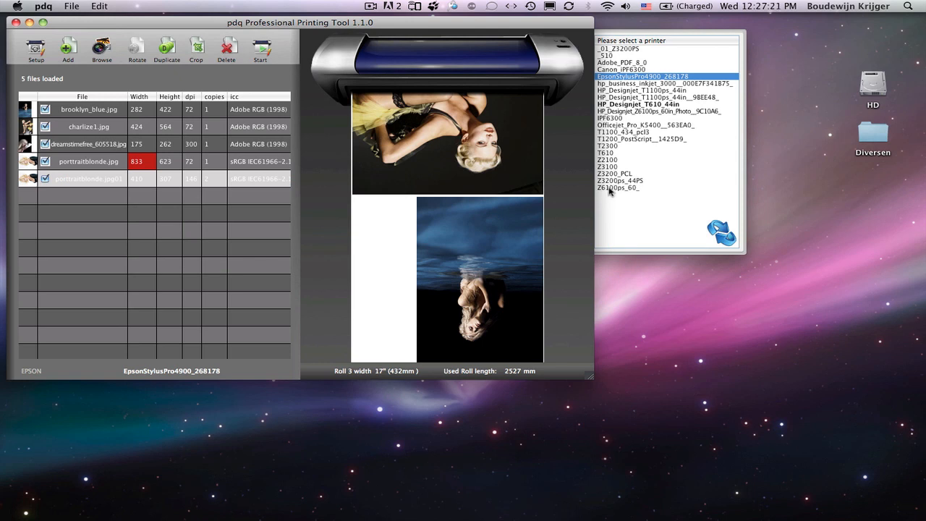
pyautogui.click(610, 188)
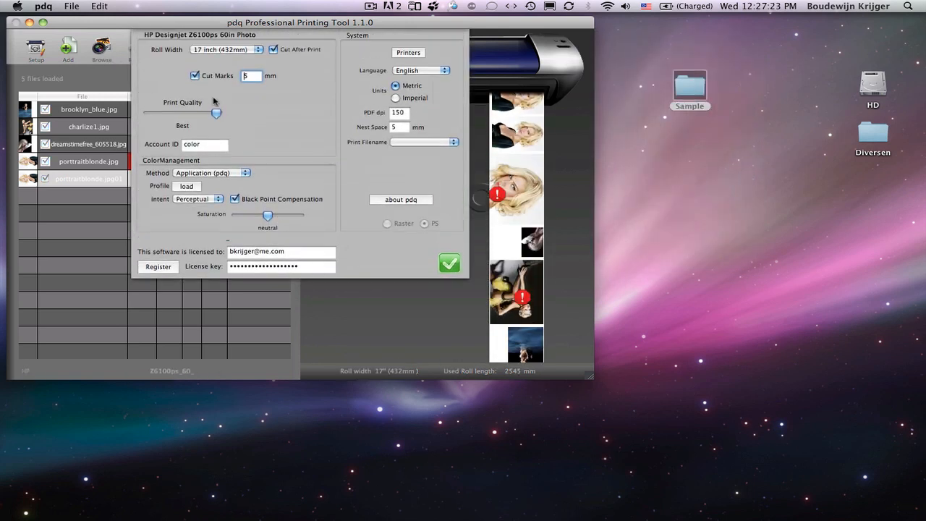
pyautogui.click(224, 50)
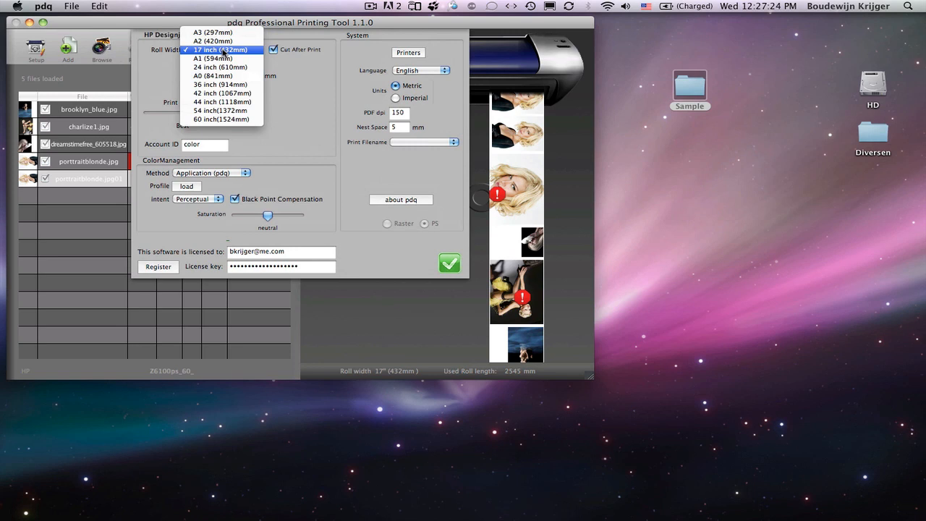
pyautogui.click(220, 120)
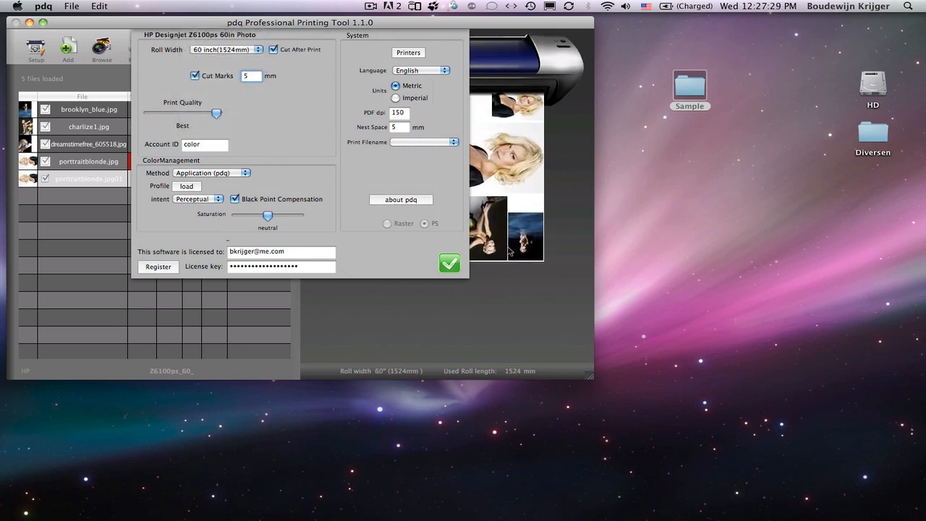
# Set the nest space between images to 25 mm and apply the setup.
pyautogui.click(399, 128)
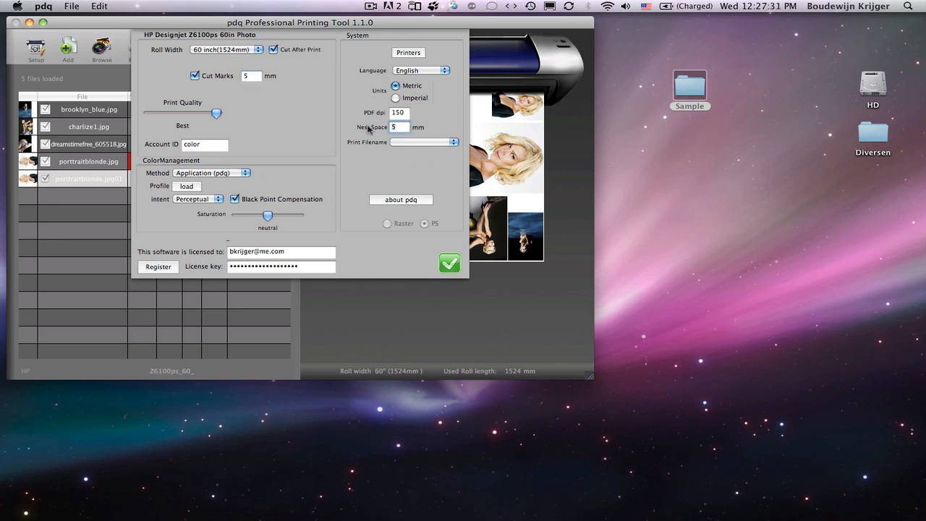
pyautogui.press('BackSpace')
pyautogui.write('25')
pyautogui.click(449, 264)
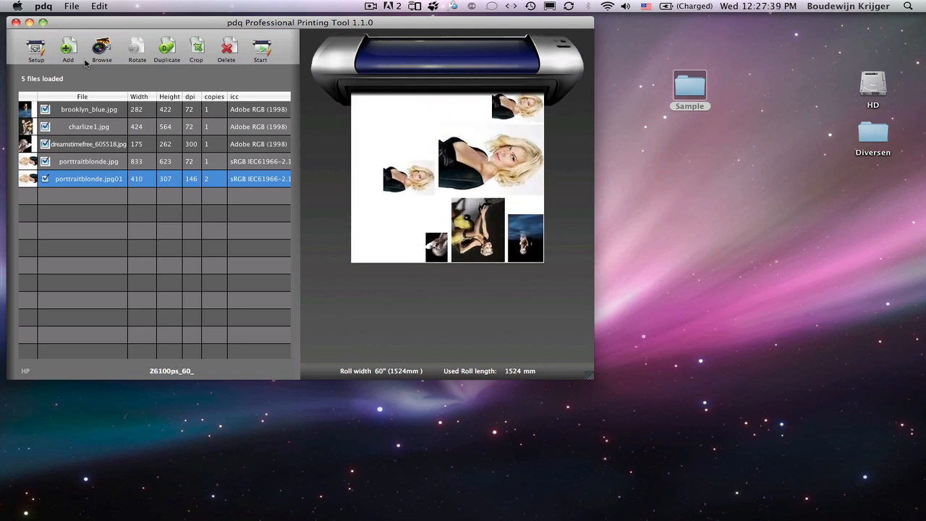
# Reopen the print setup and set the filename to print in the Lower Left Corner.
pyautogui.click(36, 46)
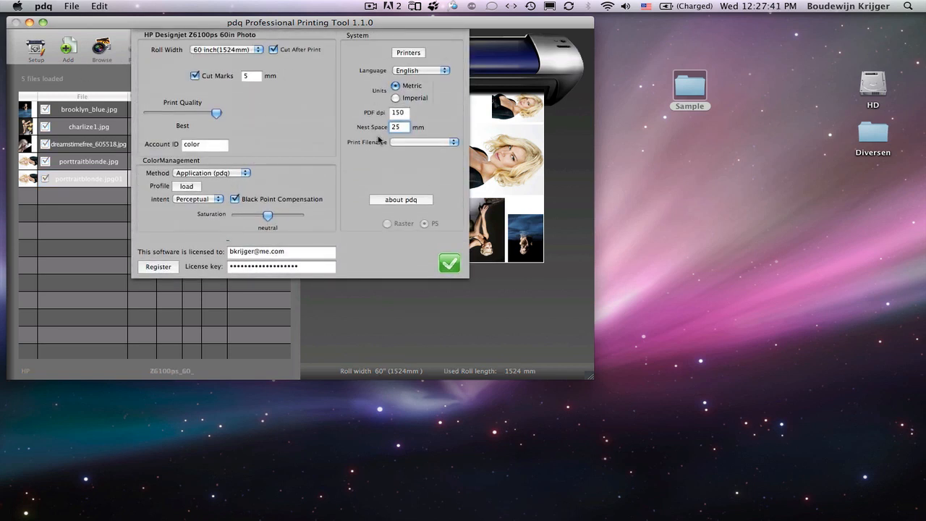
pyautogui.click(419, 142)
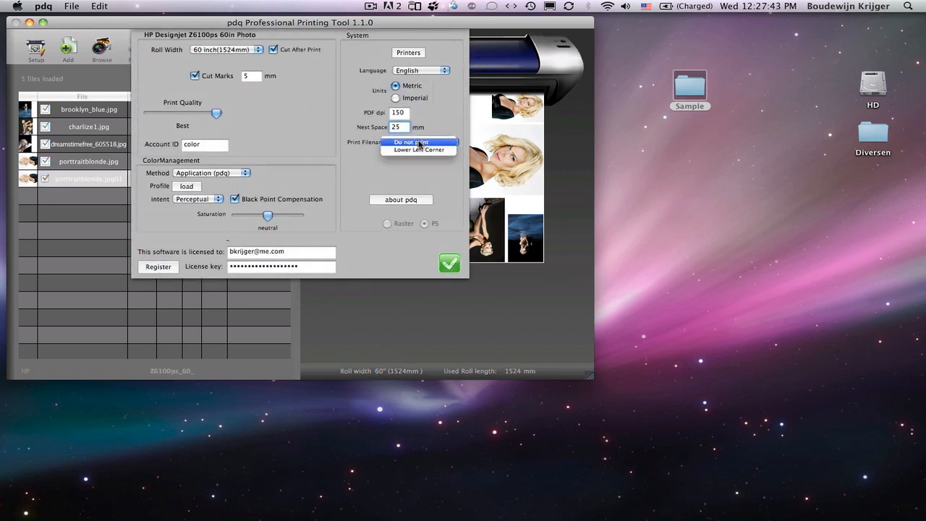
pyautogui.click(428, 144)
pyautogui.click(428, 144)
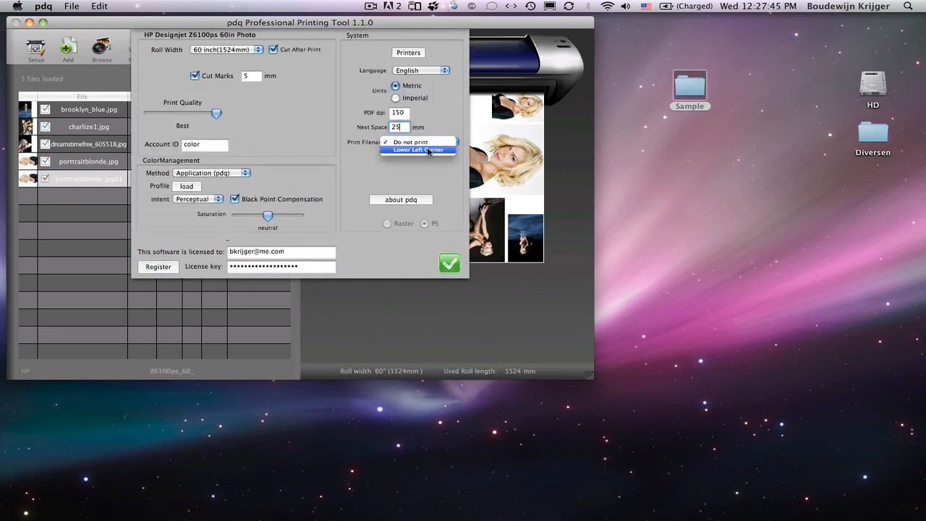
pyautogui.click(427, 151)
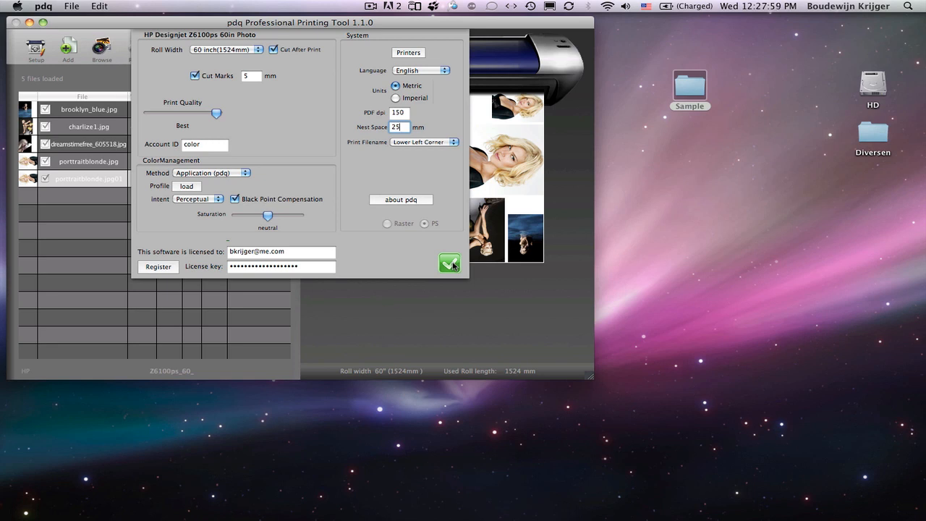
# Set the roll width to 36 inch (914mm), switch the printer to Z3200_PCL and apply the setup.
pyautogui.click(225, 48)
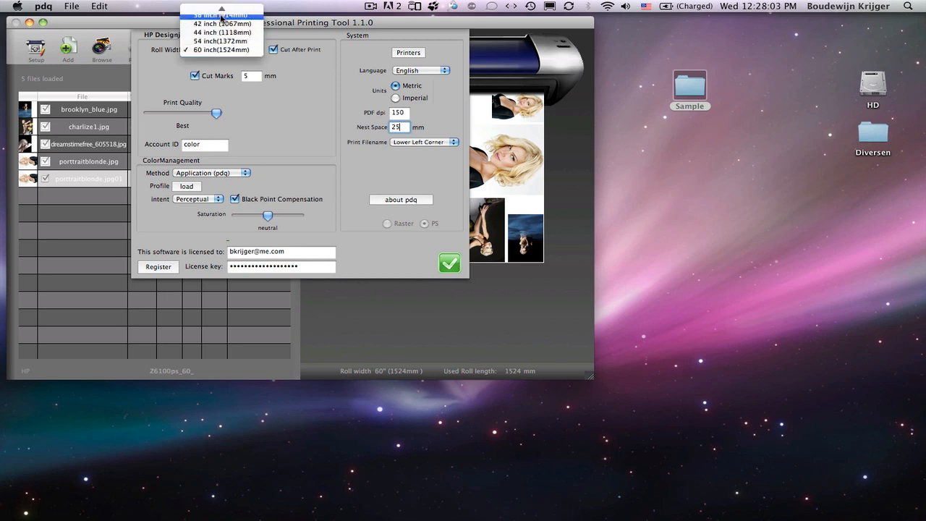
pyautogui.click(220, 49)
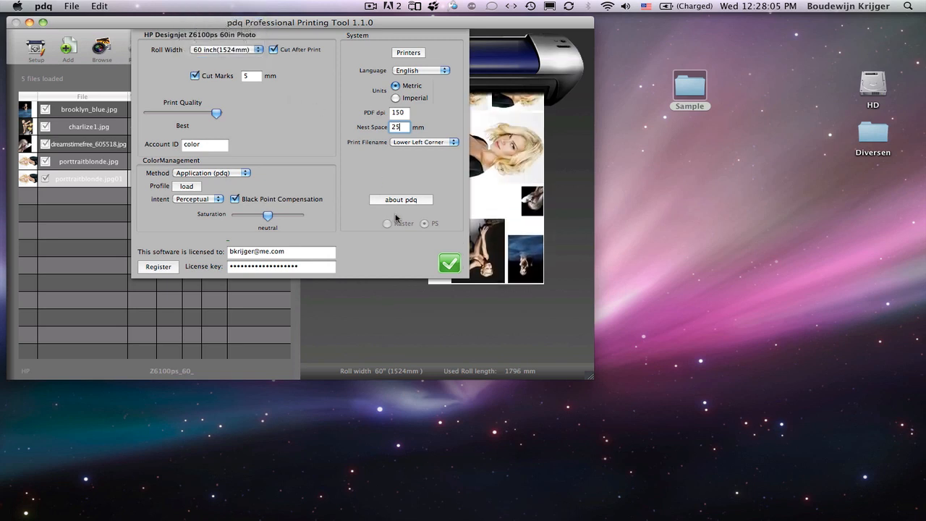
pyautogui.click(420, 55)
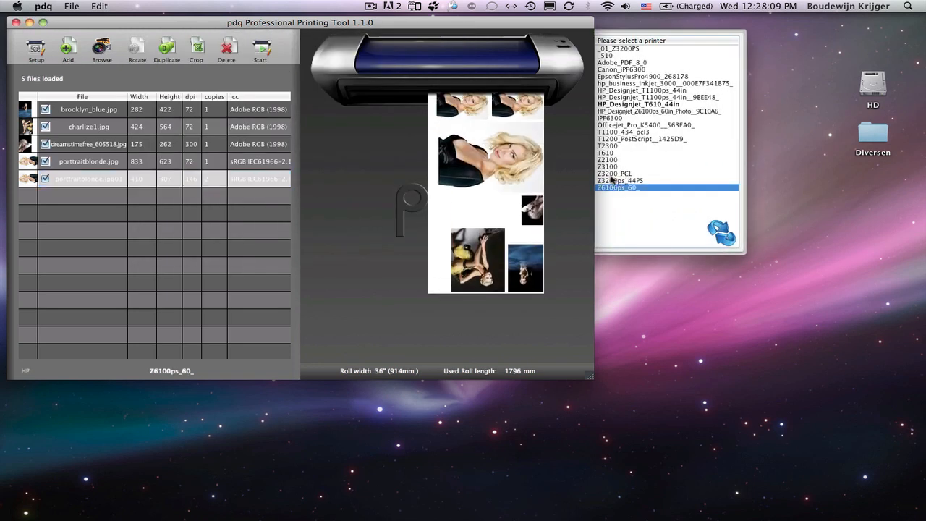
pyautogui.click(612, 175)
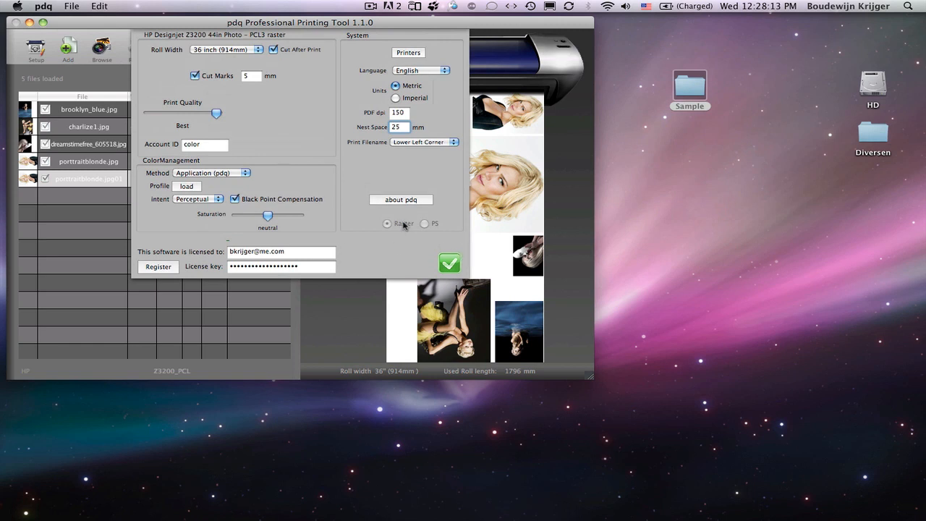
pyautogui.click(449, 264)
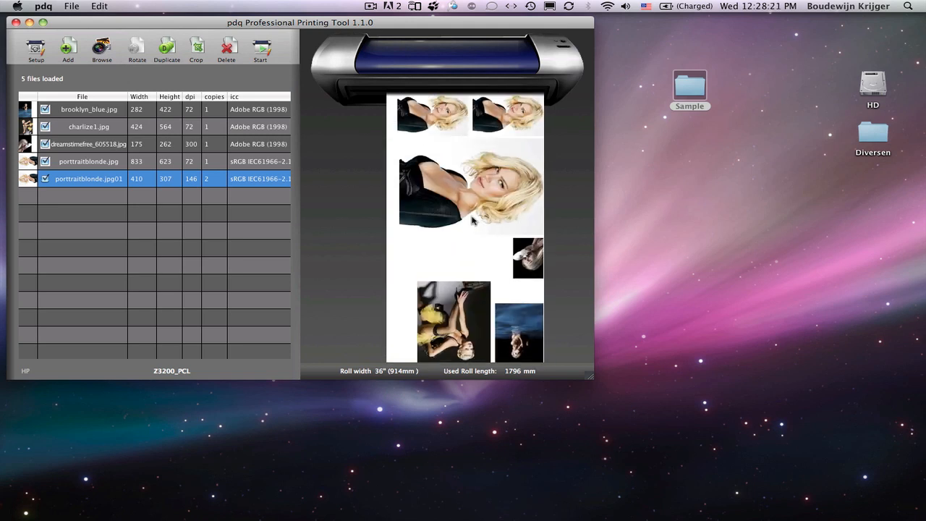
# Rotate dreamstimefree_605518.jpg in the nested layout and send all loaded files to print.
pyautogui.click(525, 262)
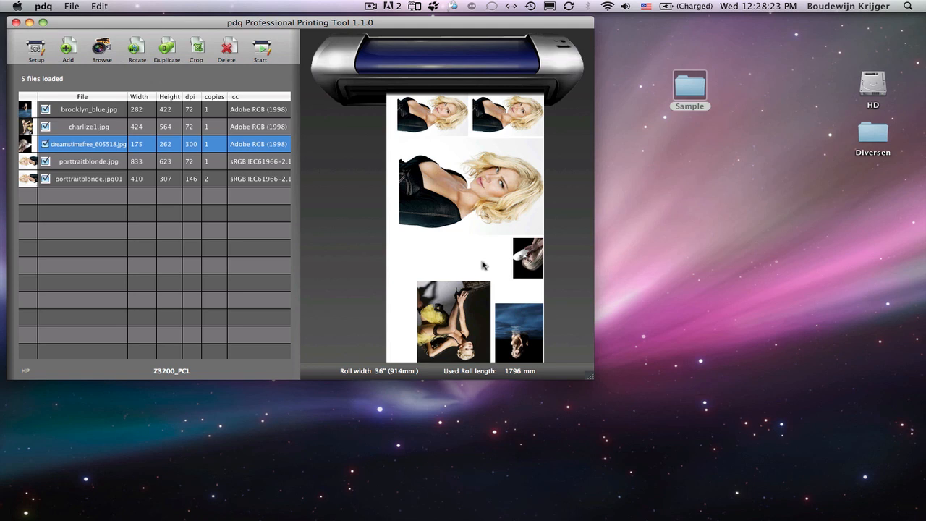
pyautogui.click(135, 49)
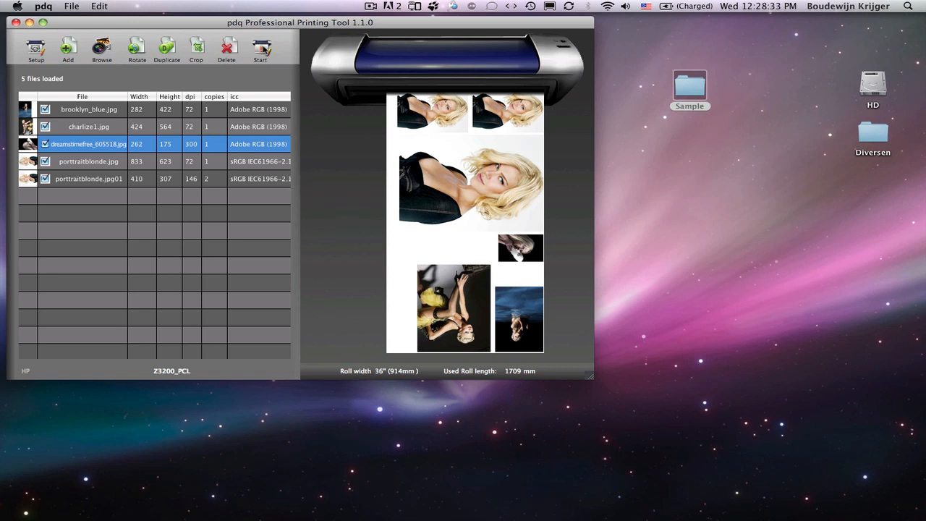
pyautogui.click(262, 50)
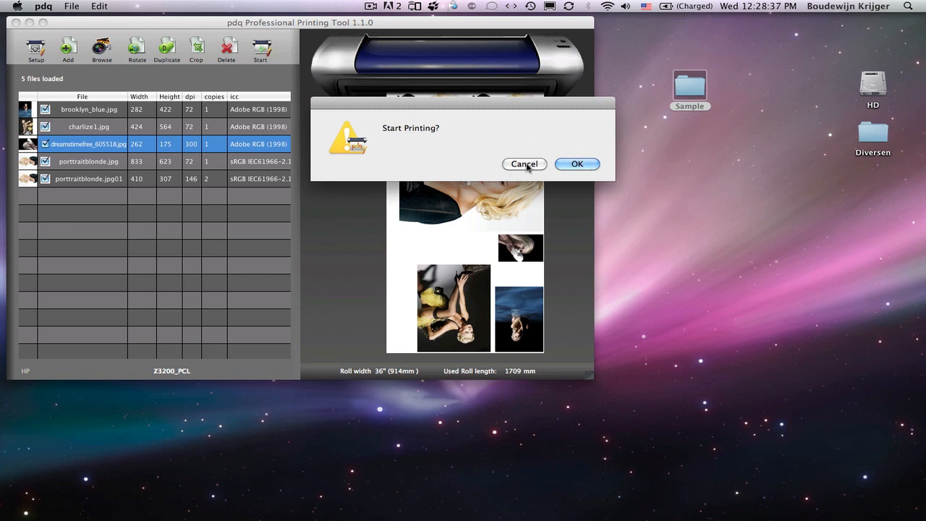
pyautogui.click(577, 164)
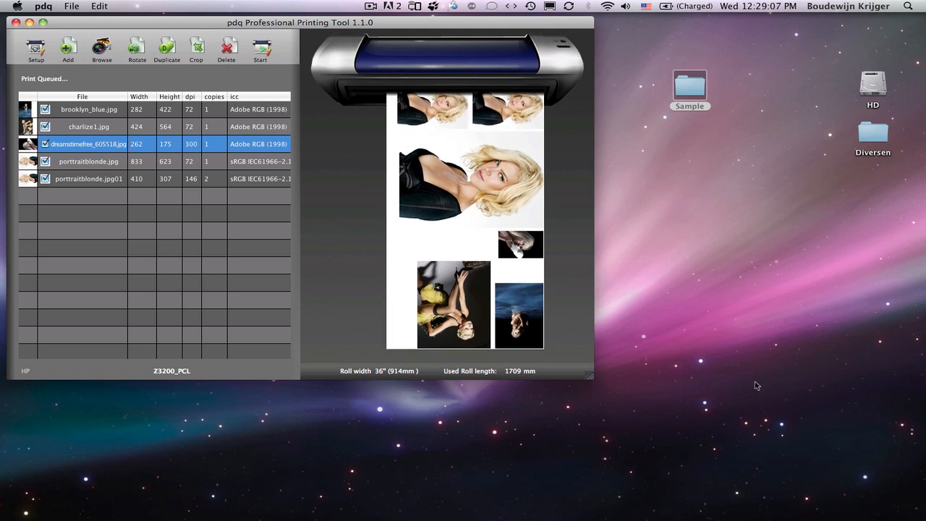
# Switch to the Z3200_PCL print queue, preview the PDQ#001 job and close the preview.
pyautogui.moveTo(757, 499)
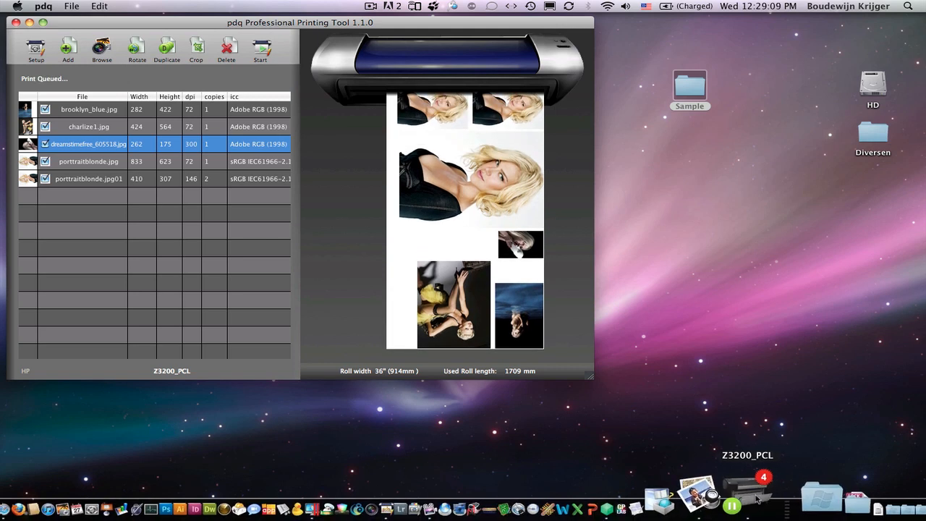
pyautogui.click(757, 499)
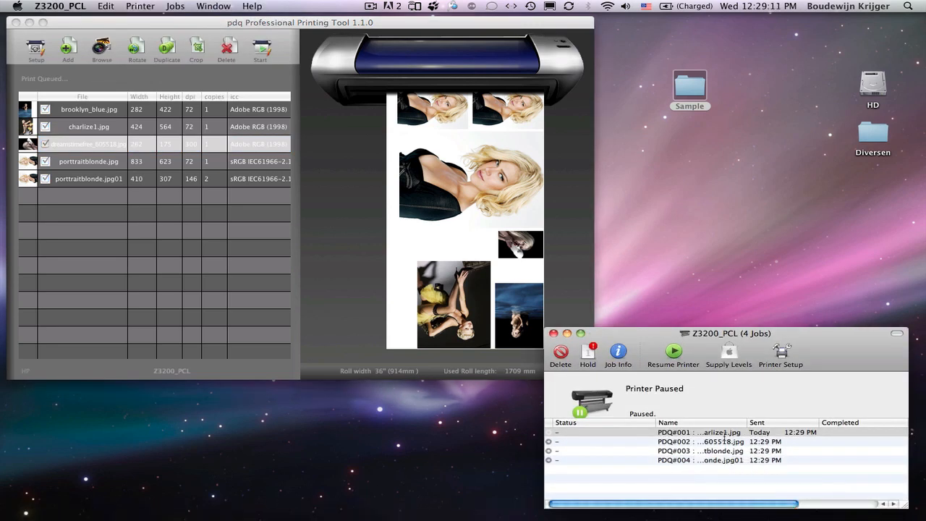
pyautogui.click(678, 433)
pyautogui.press('space')
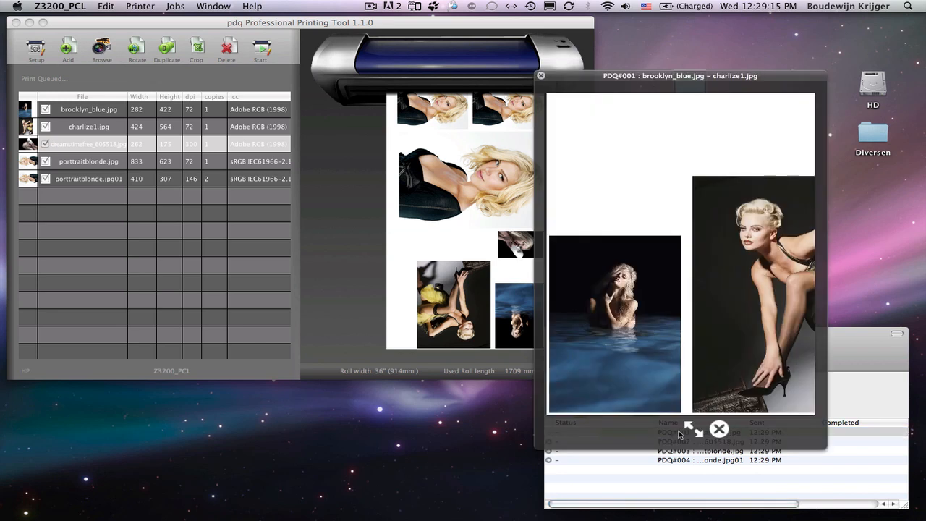
pyautogui.click(719, 429)
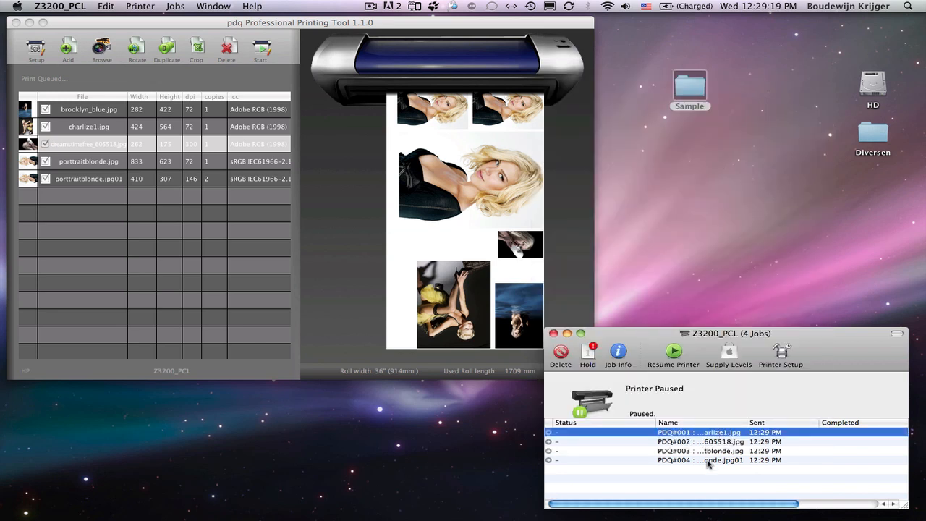